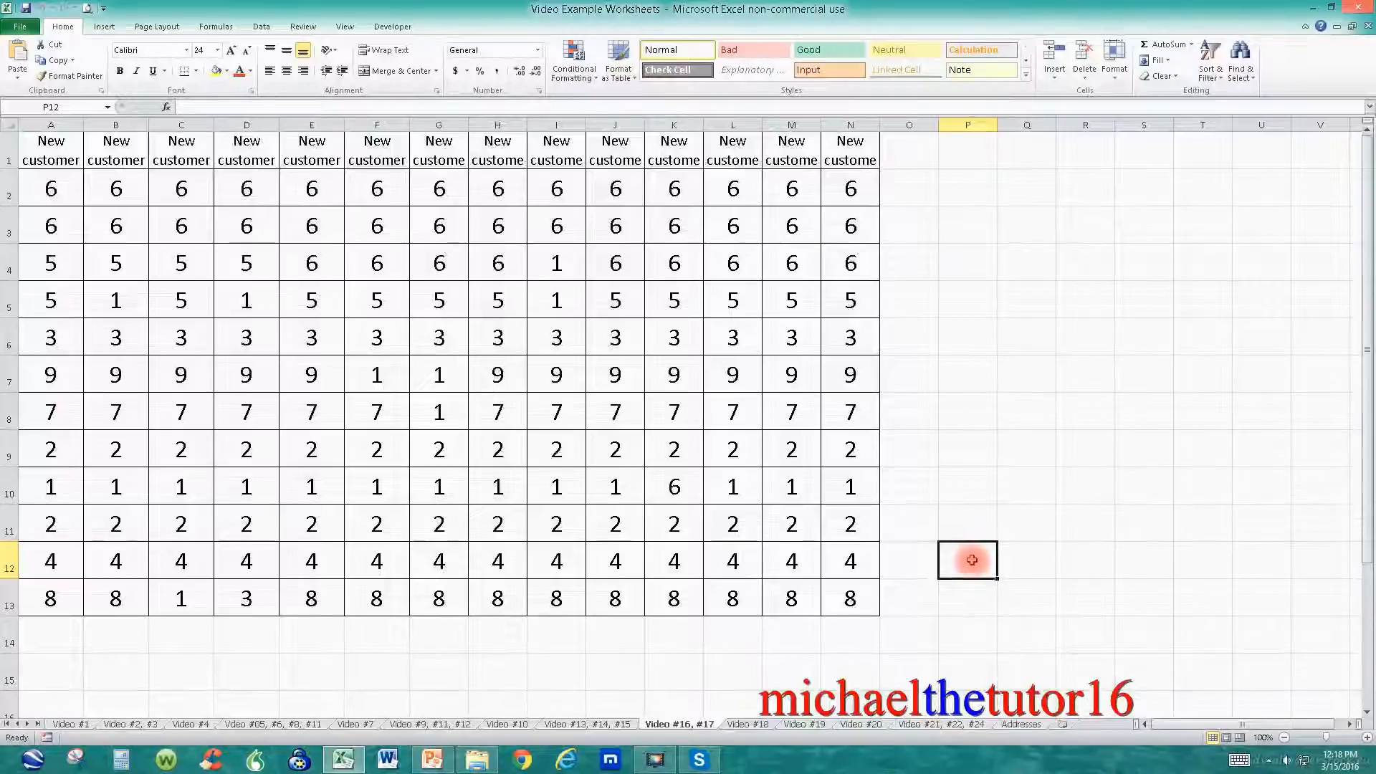
left_click(839, 408)
left_click(788, 402)
left_click(738, 412)
left_click(694, 408)
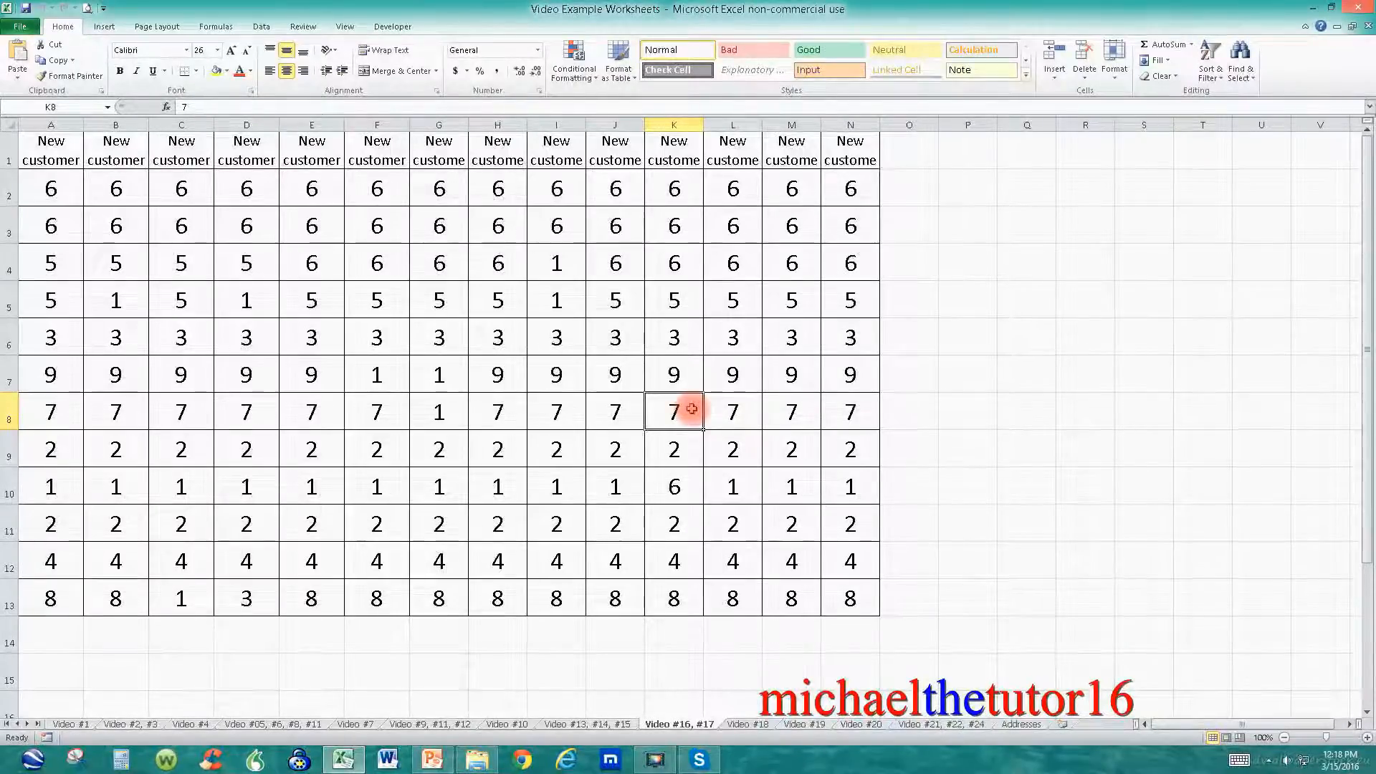
Step: Start a new conditional formatting rule for A2:N13 with the rule type "Format only cells that contain"
left_click_drag(61, 183, 840, 588)
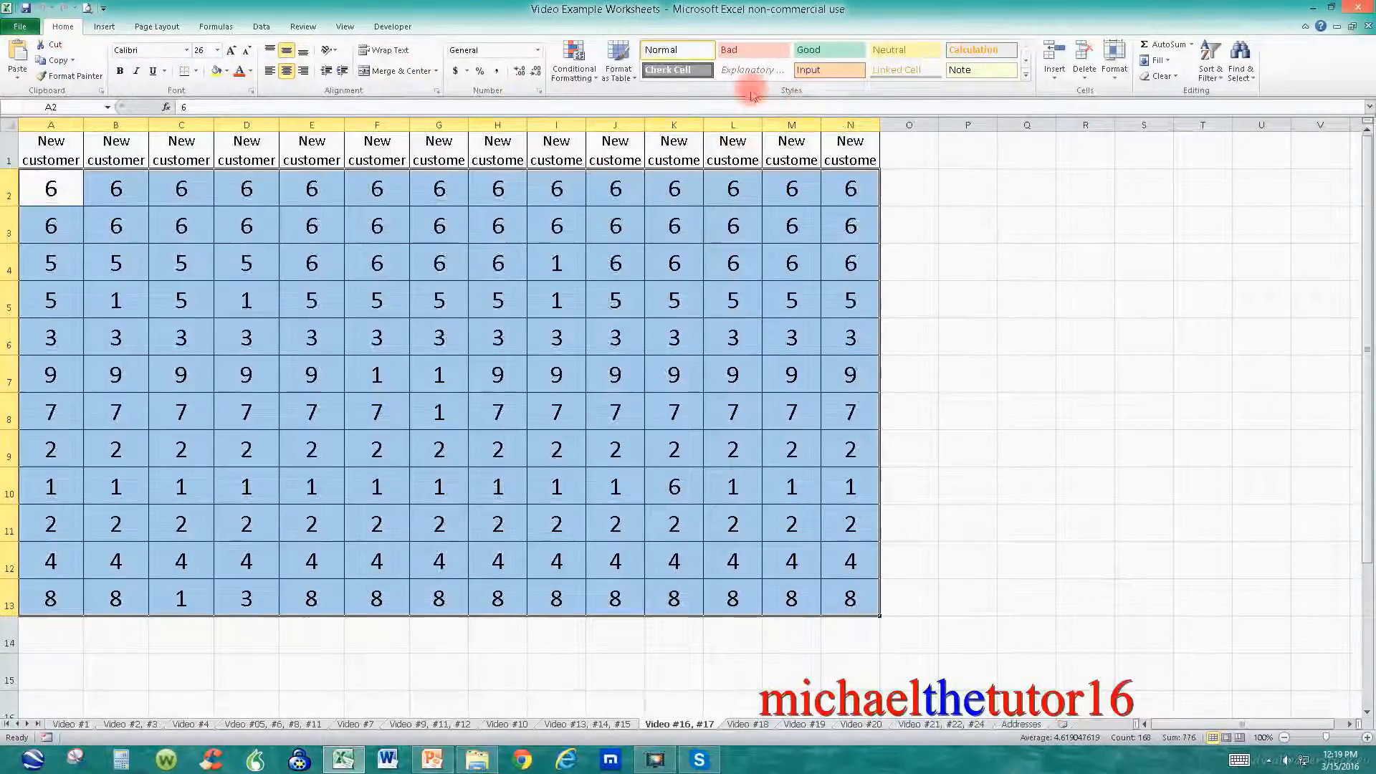
left_click(576, 53)
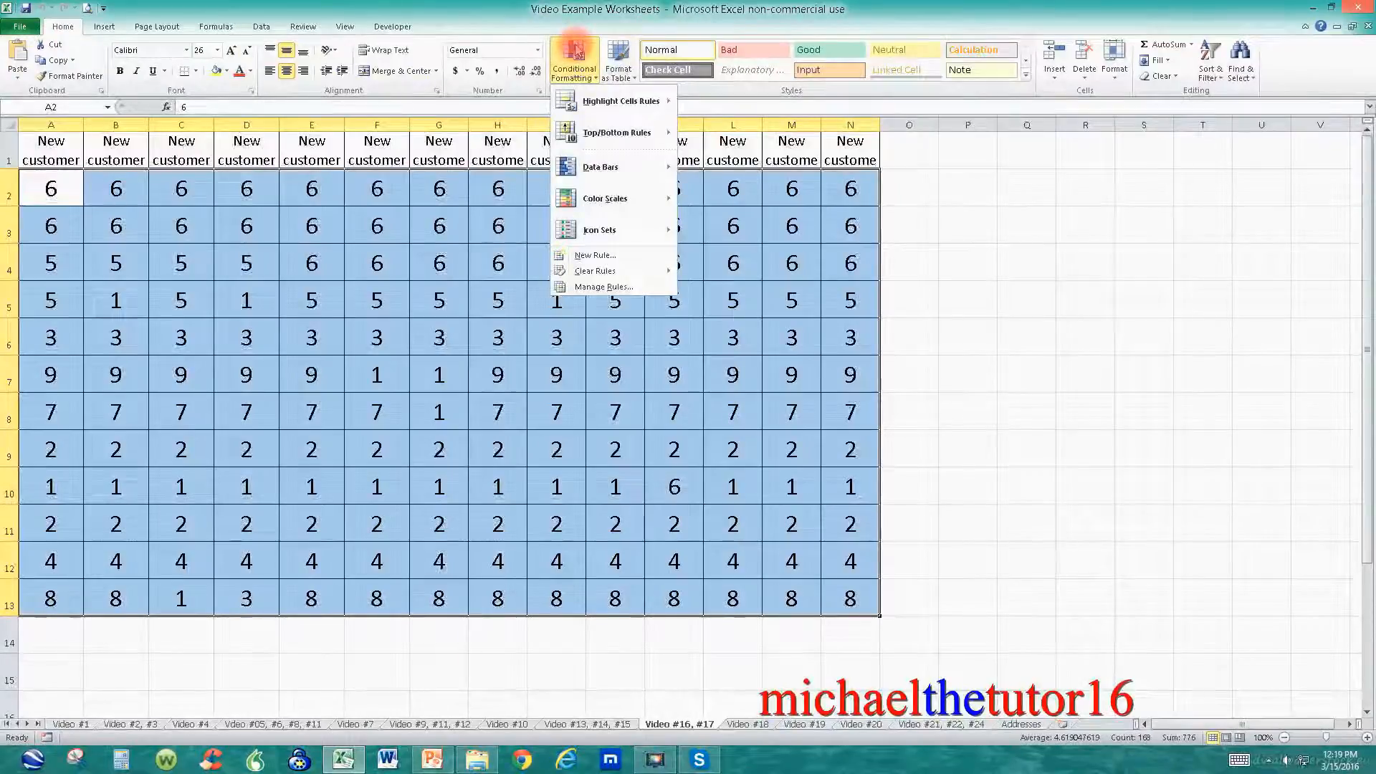
left_click(624, 259)
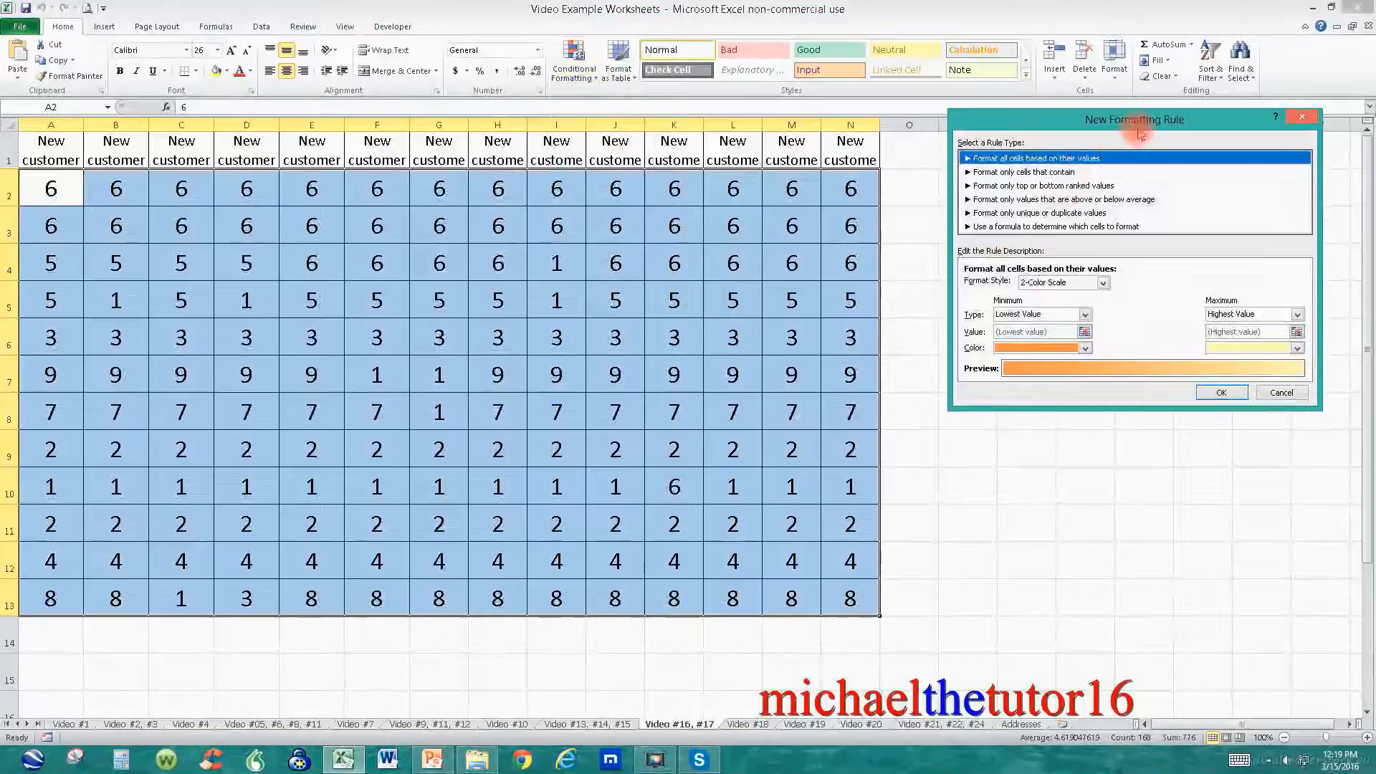
left_click_drag(1141, 131, 1089, 142)
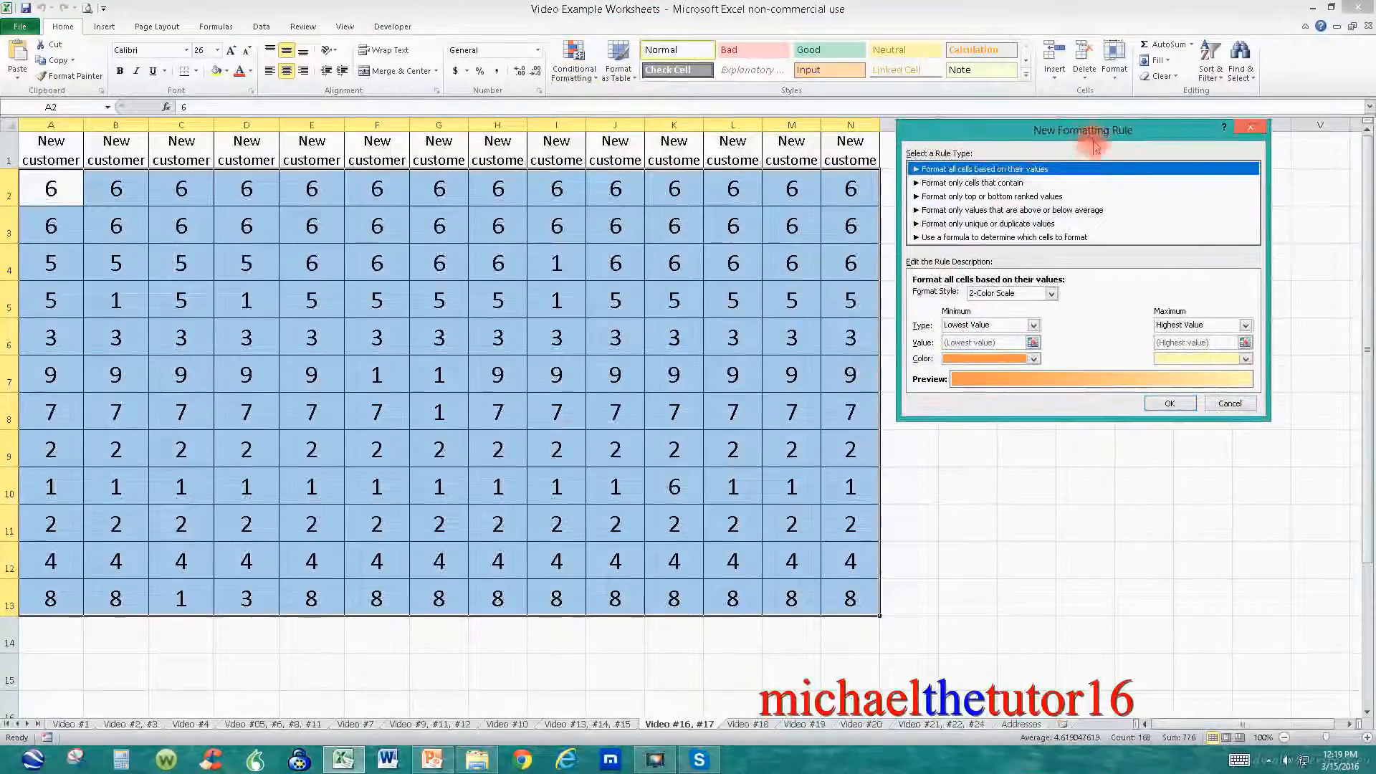
left_click(1110, 184)
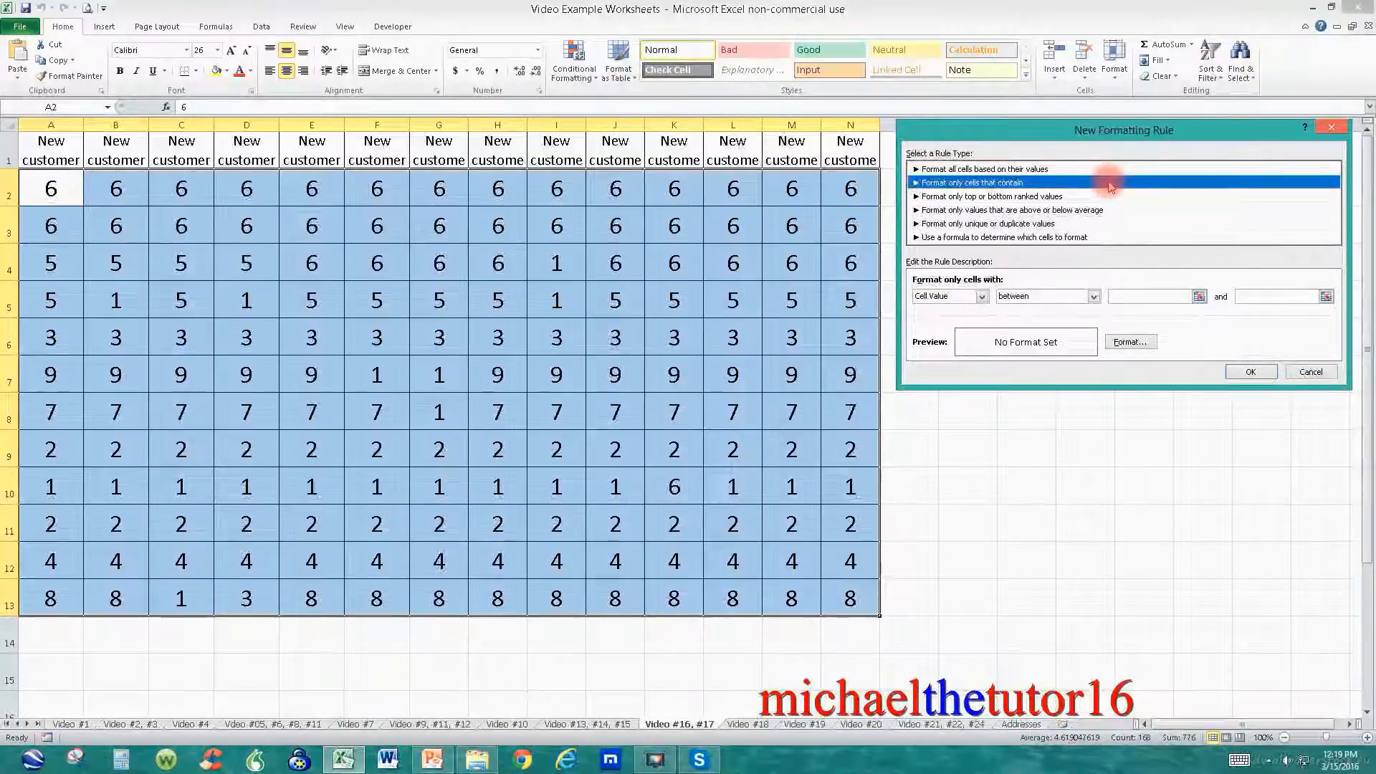
left_click(1125, 197)
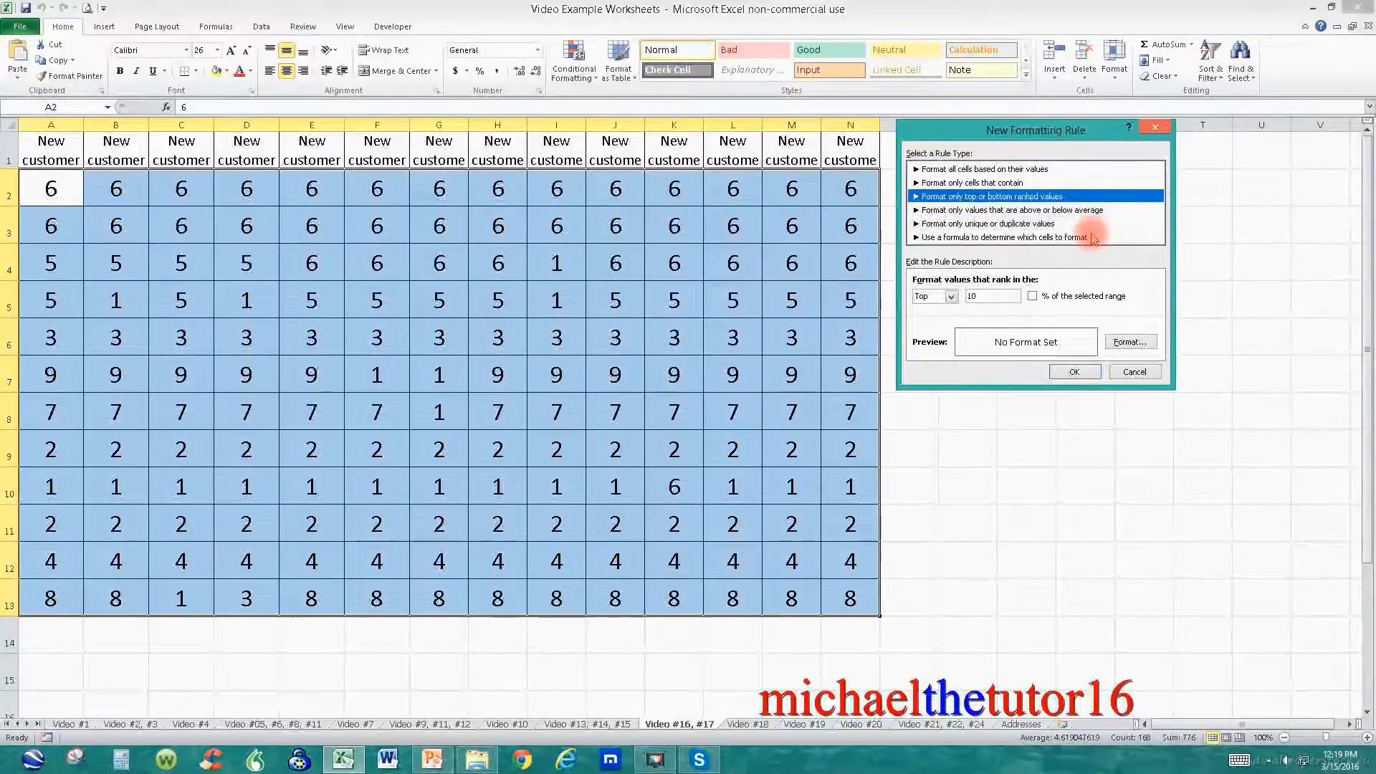
left_click(1027, 184)
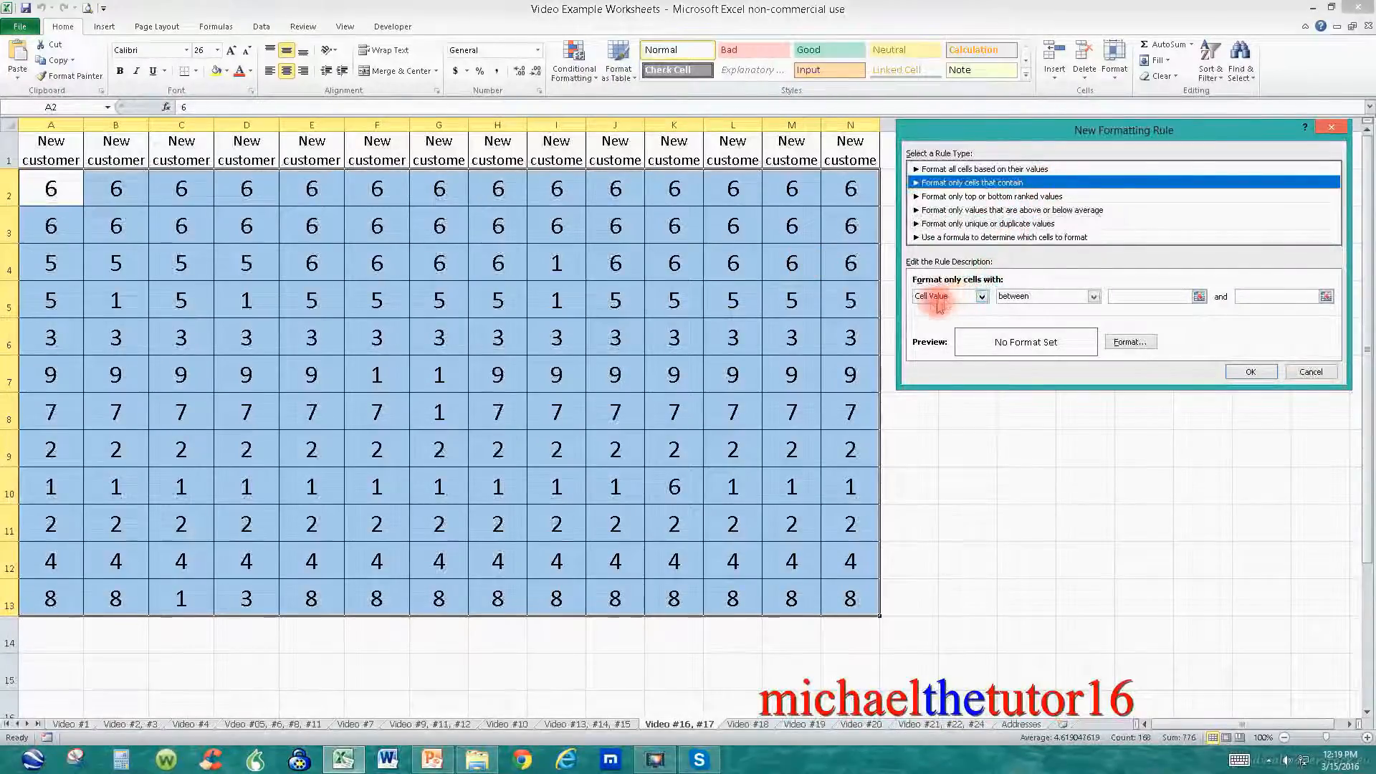
Step: Set the rule's condition to Cell Value equal to 7
left_click(980, 297)
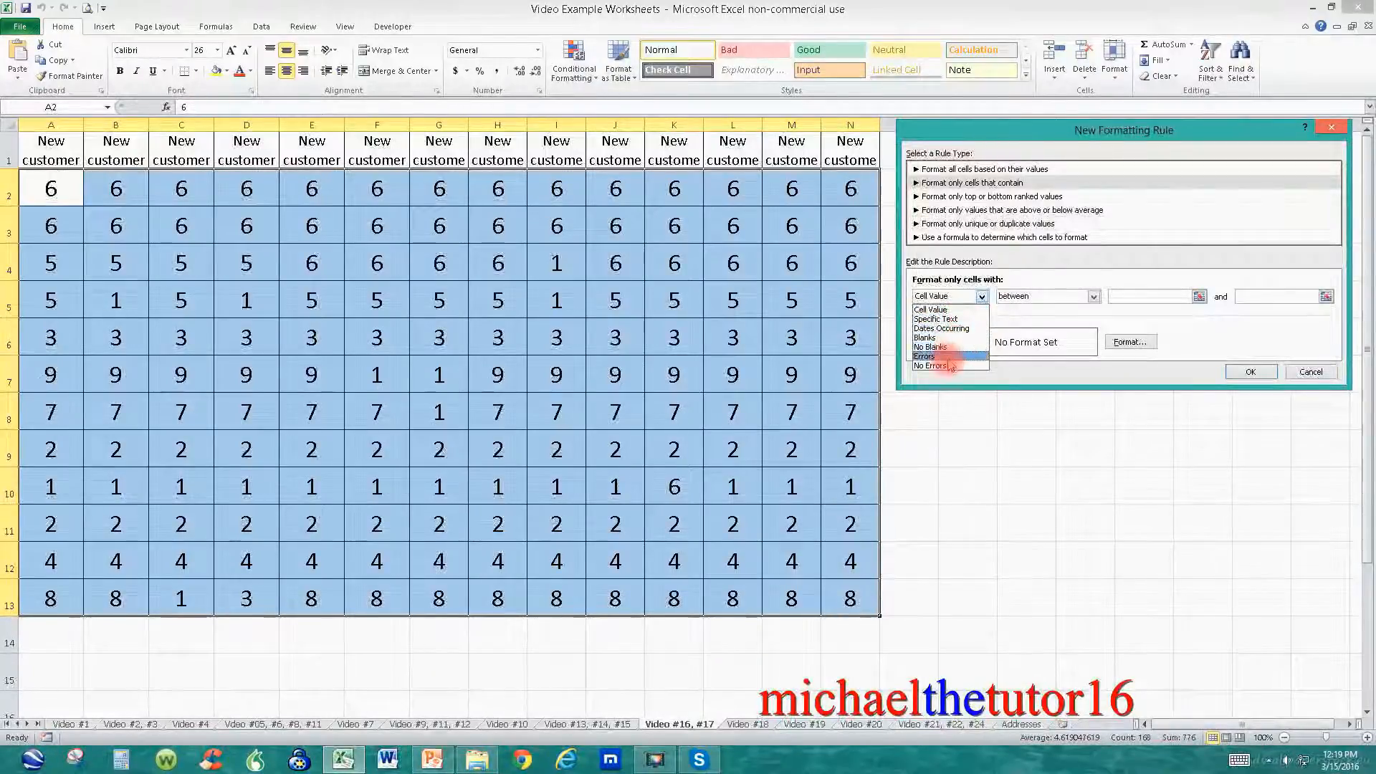
left_click(958, 310)
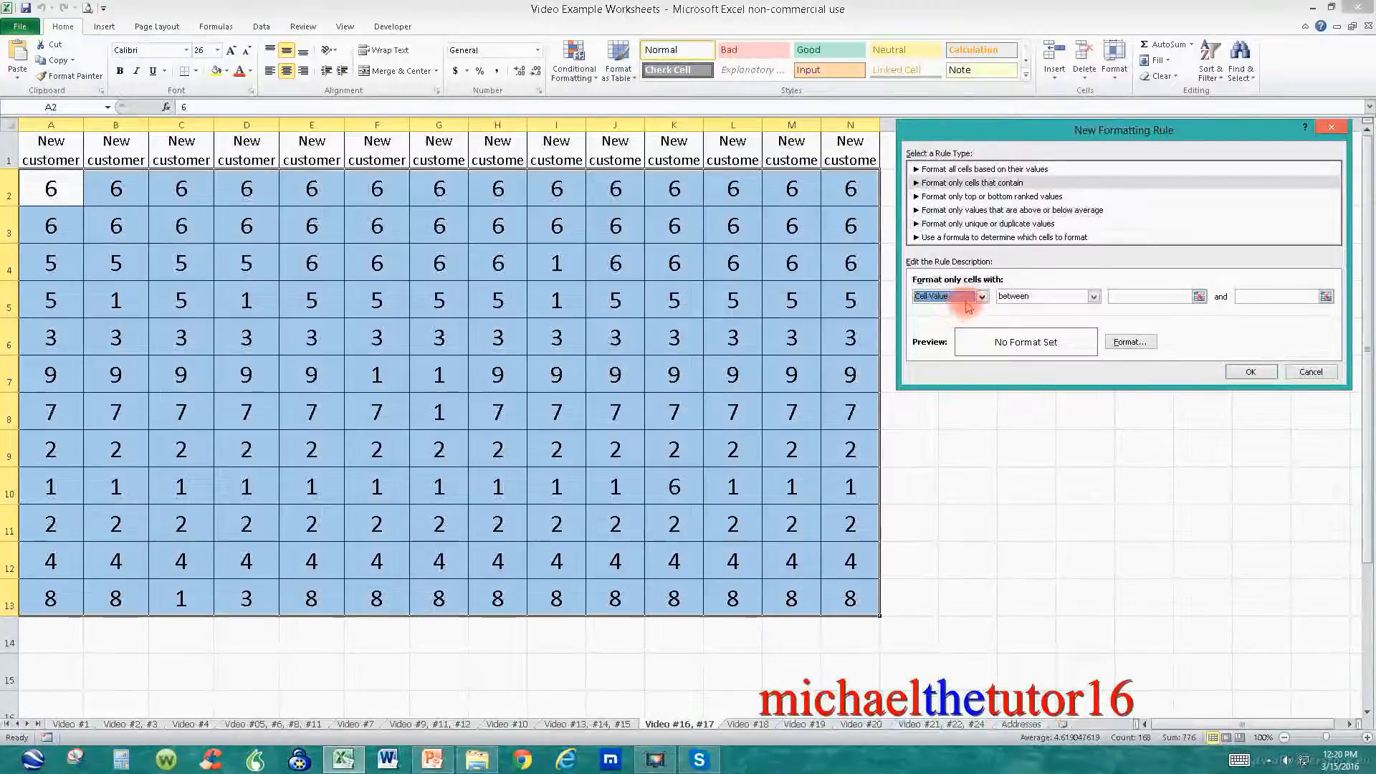
left_click(1096, 297)
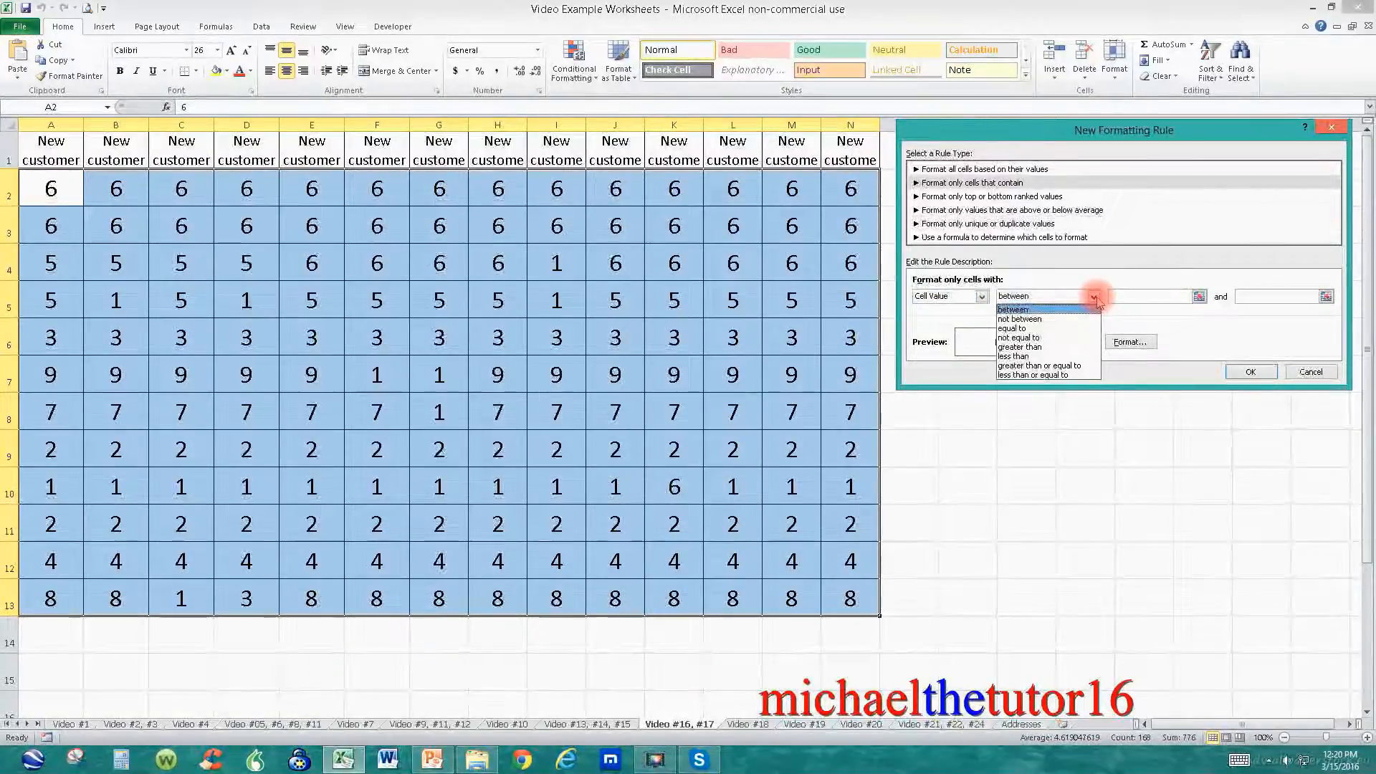
left_click(1030, 328)
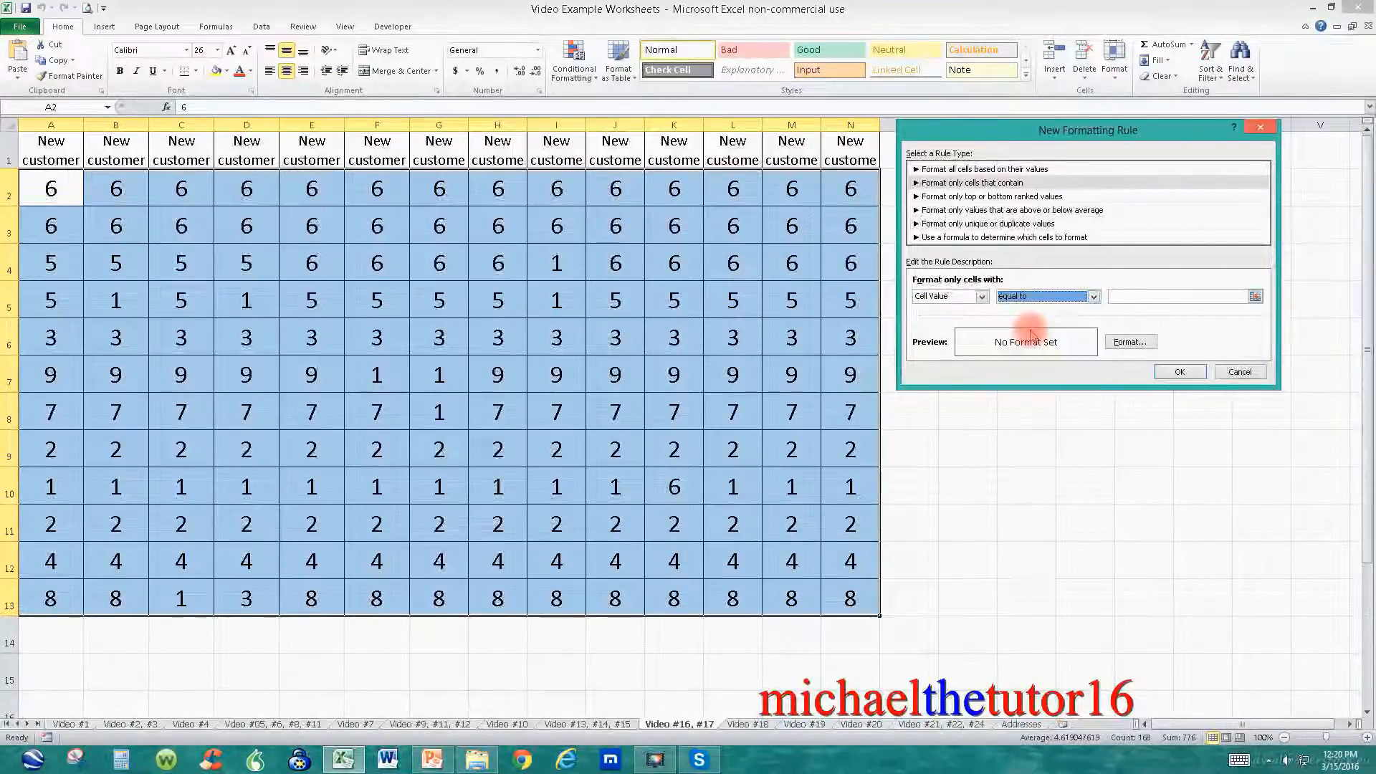
left_click(1139, 301)
left_click(1239, 760)
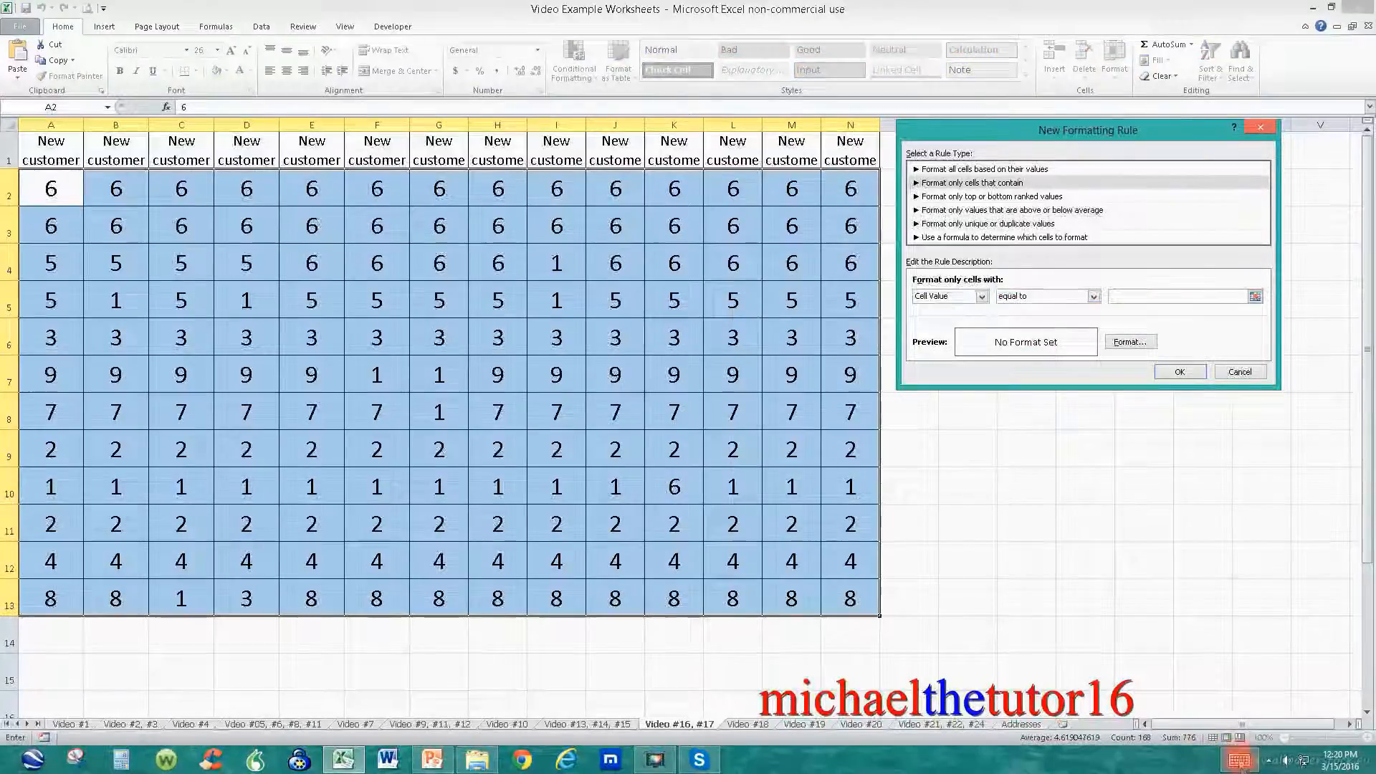
left_click(376, 750)
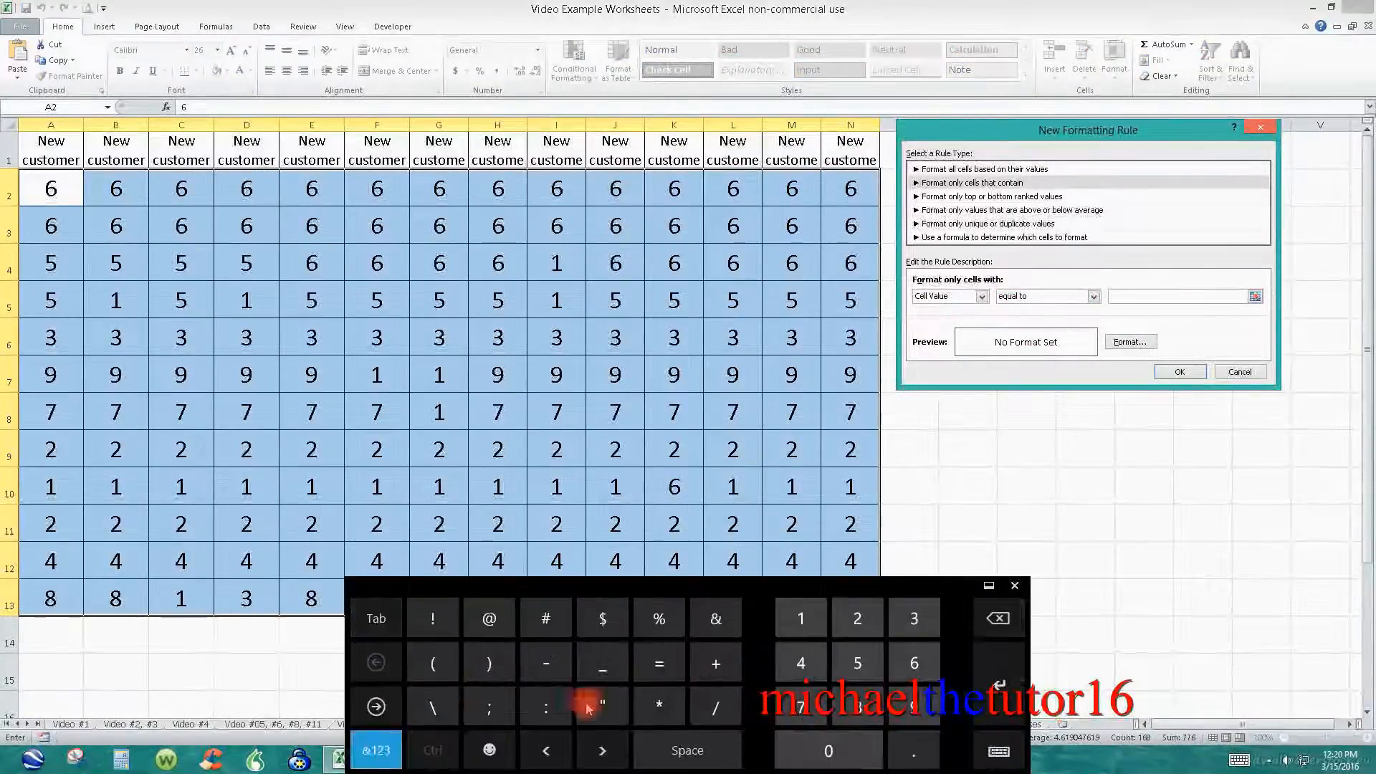
left_click(801, 708)
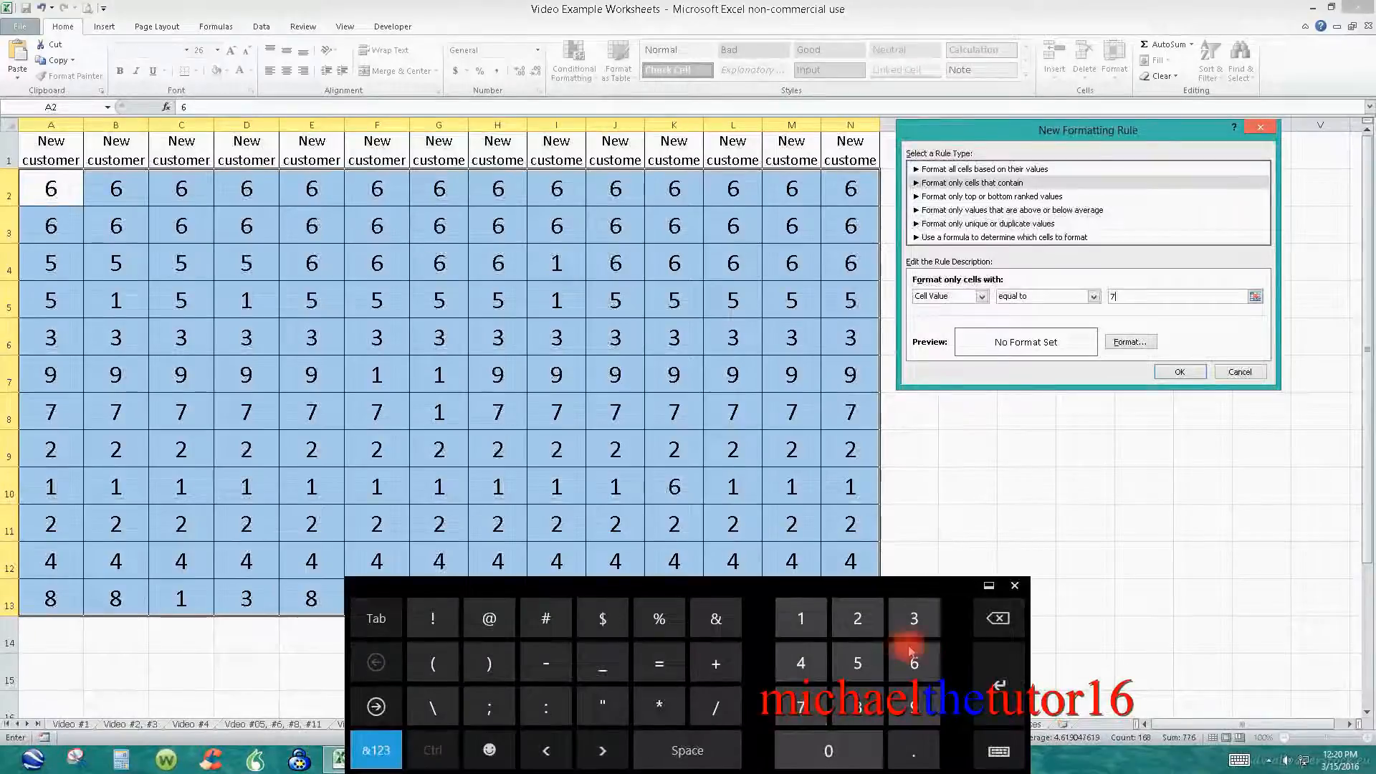
left_click(1014, 586)
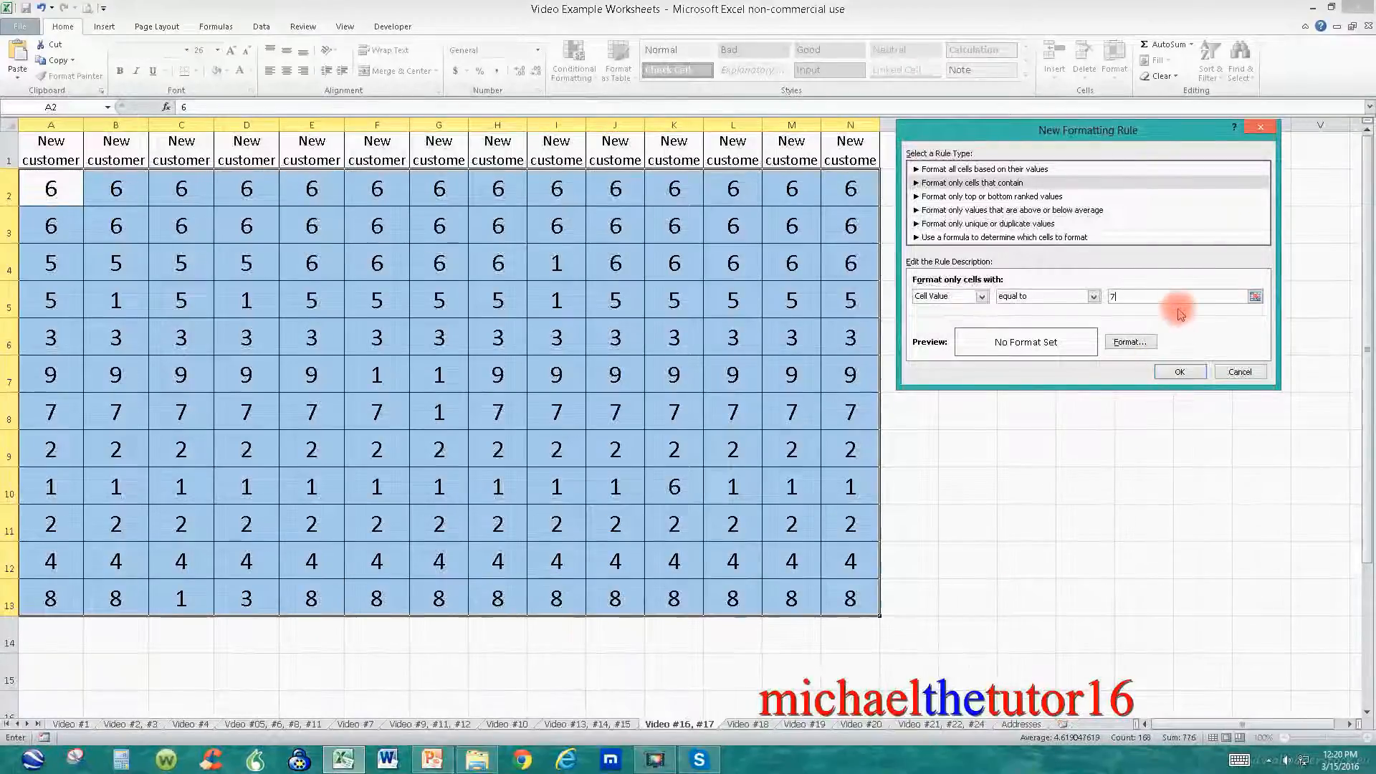
Step: Give the equal-to-7 rule a blue background fill and apply it to the selected range
left_click(1130, 342)
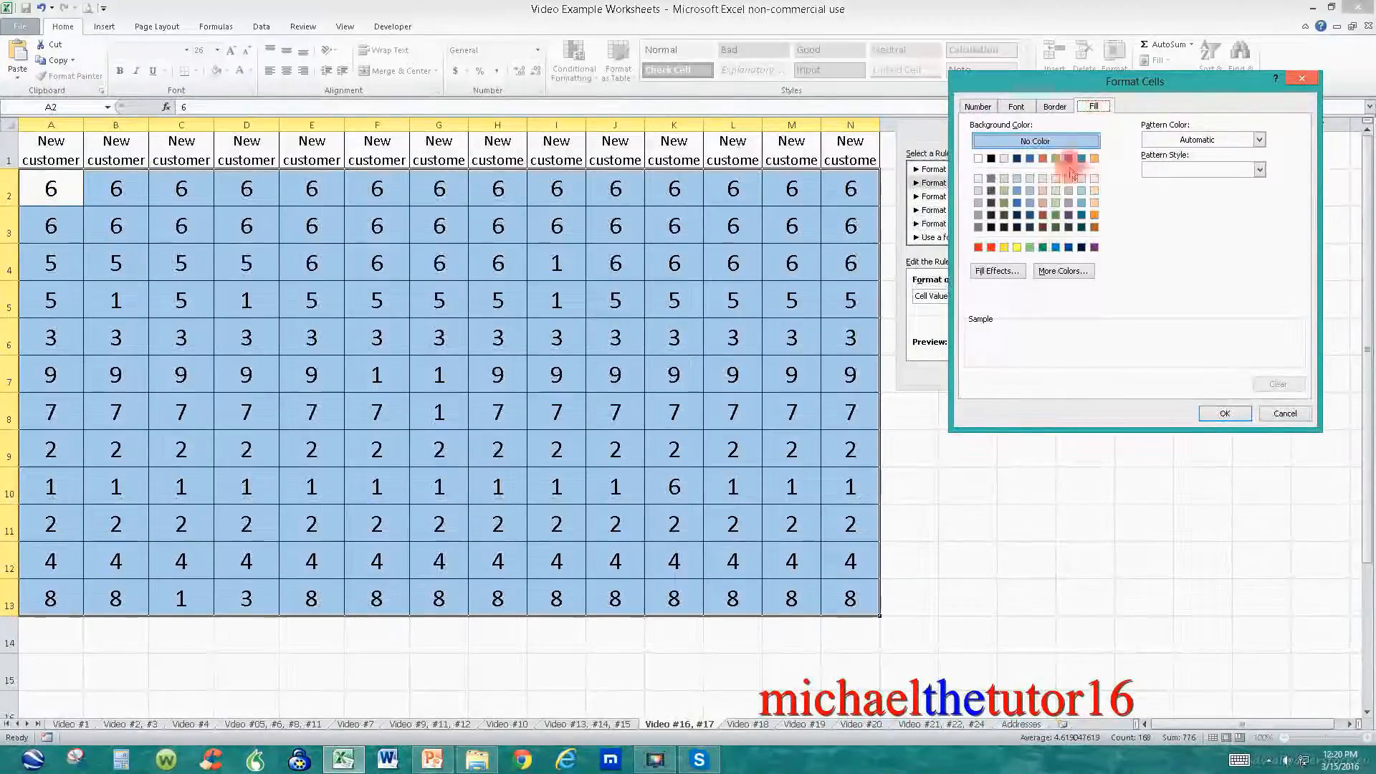
left_click(1055, 247)
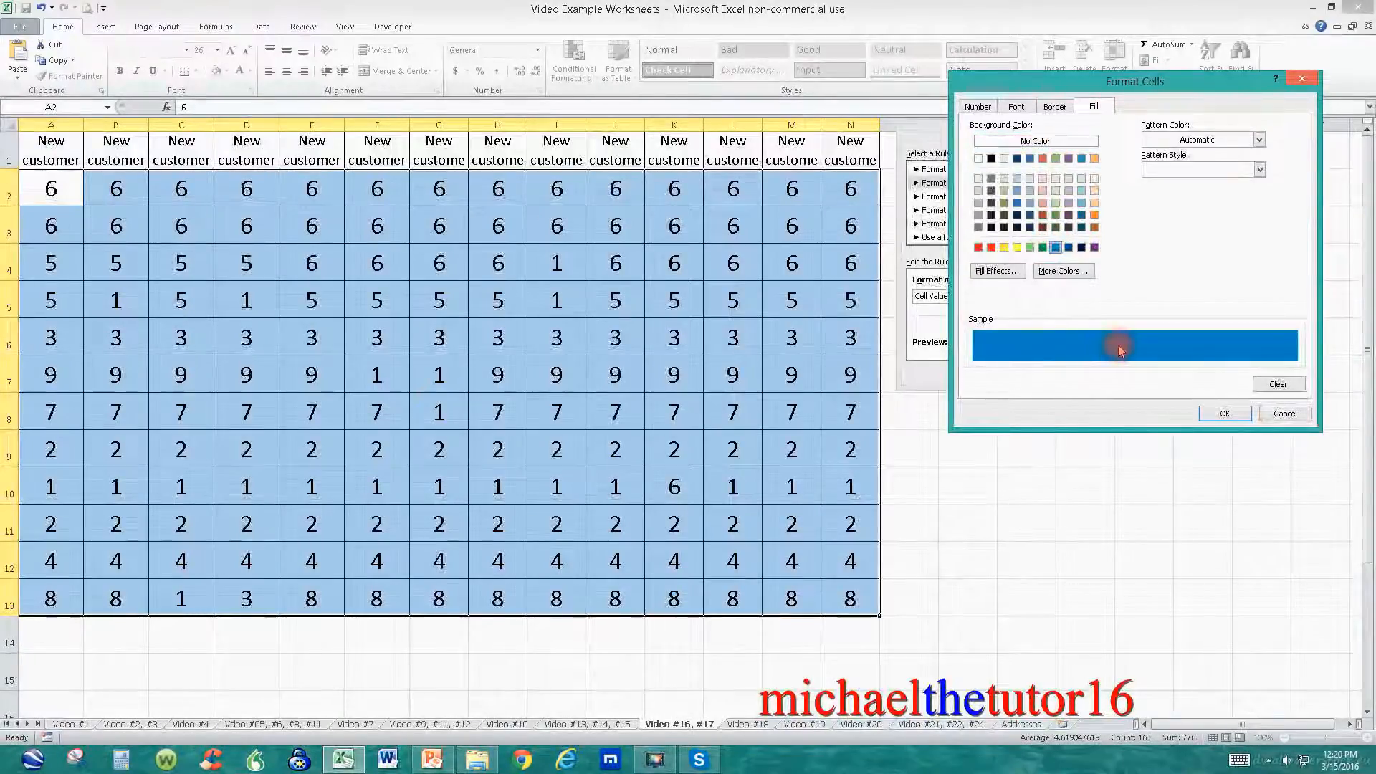
left_click(1228, 414)
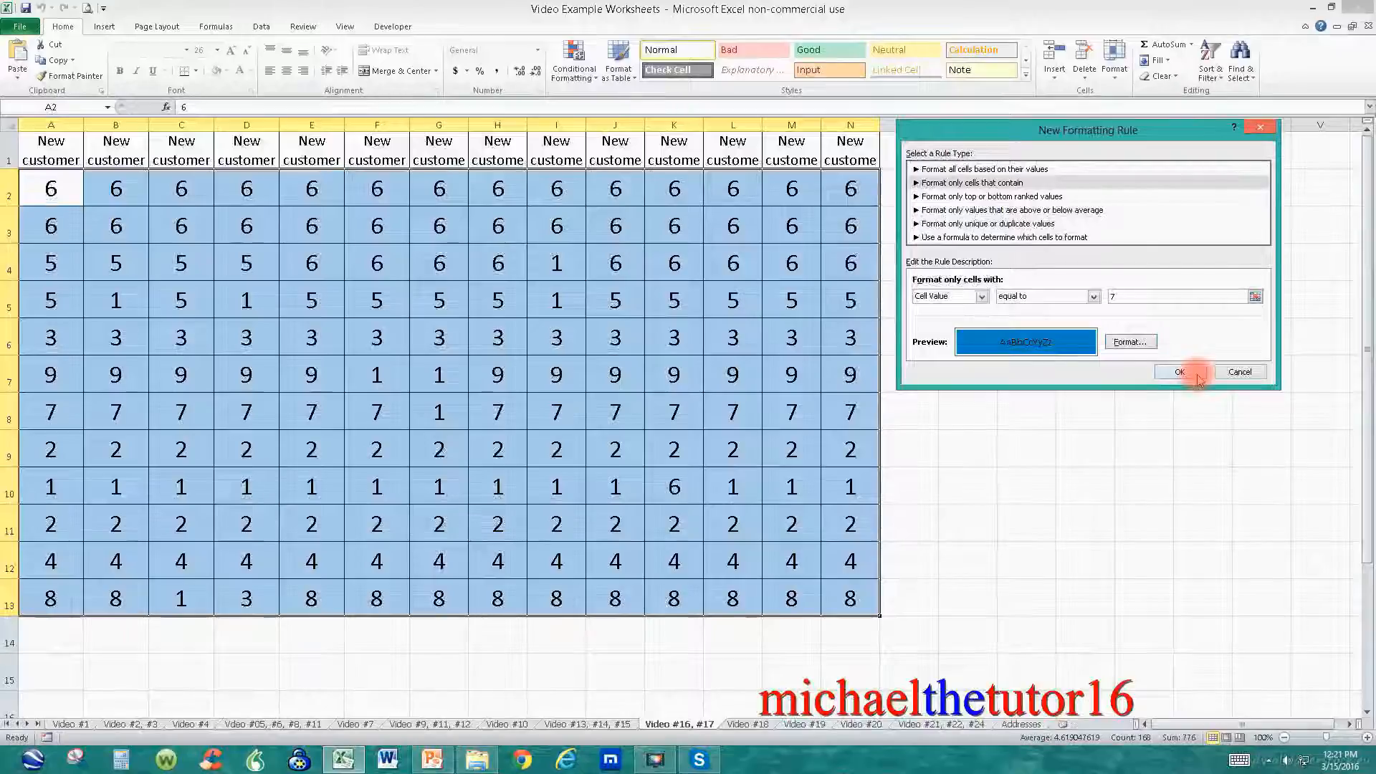
left_click(1180, 371)
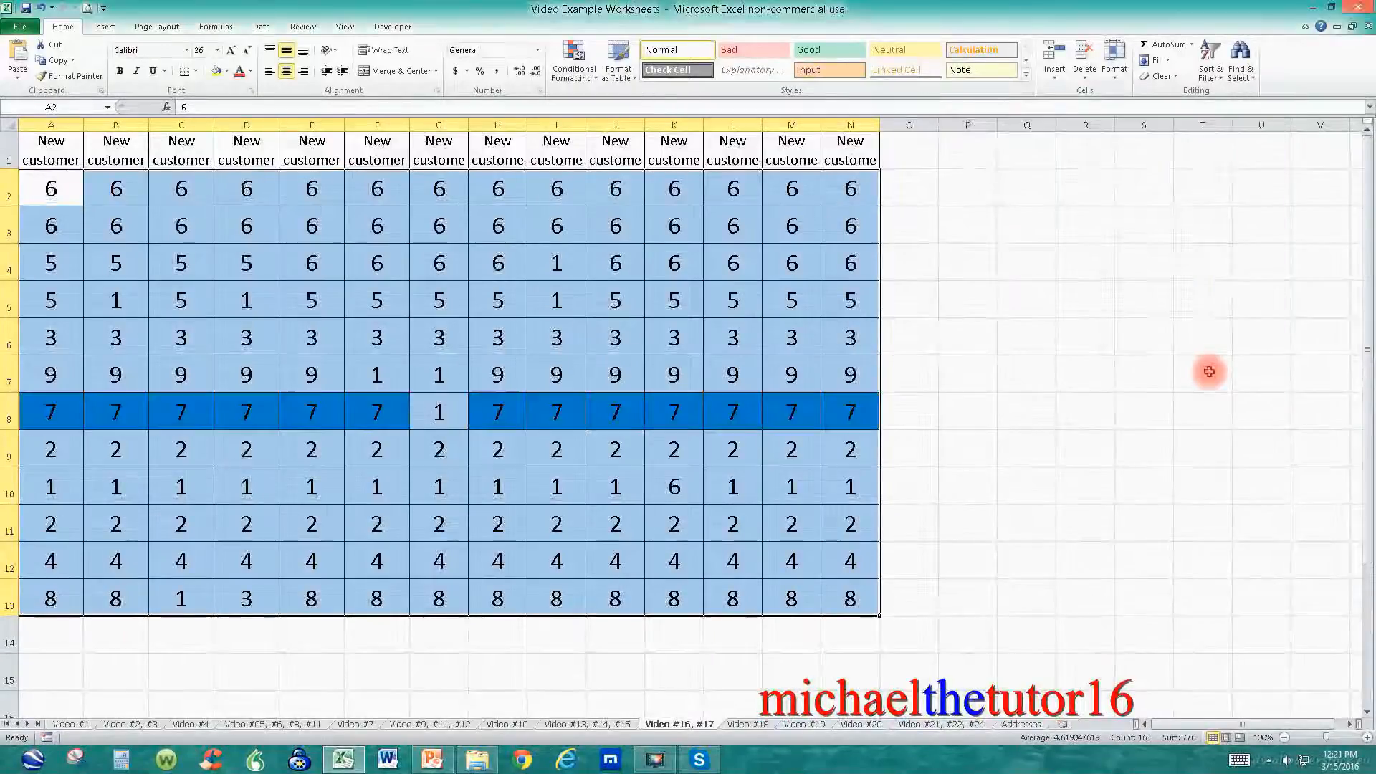
left_click(1154, 485)
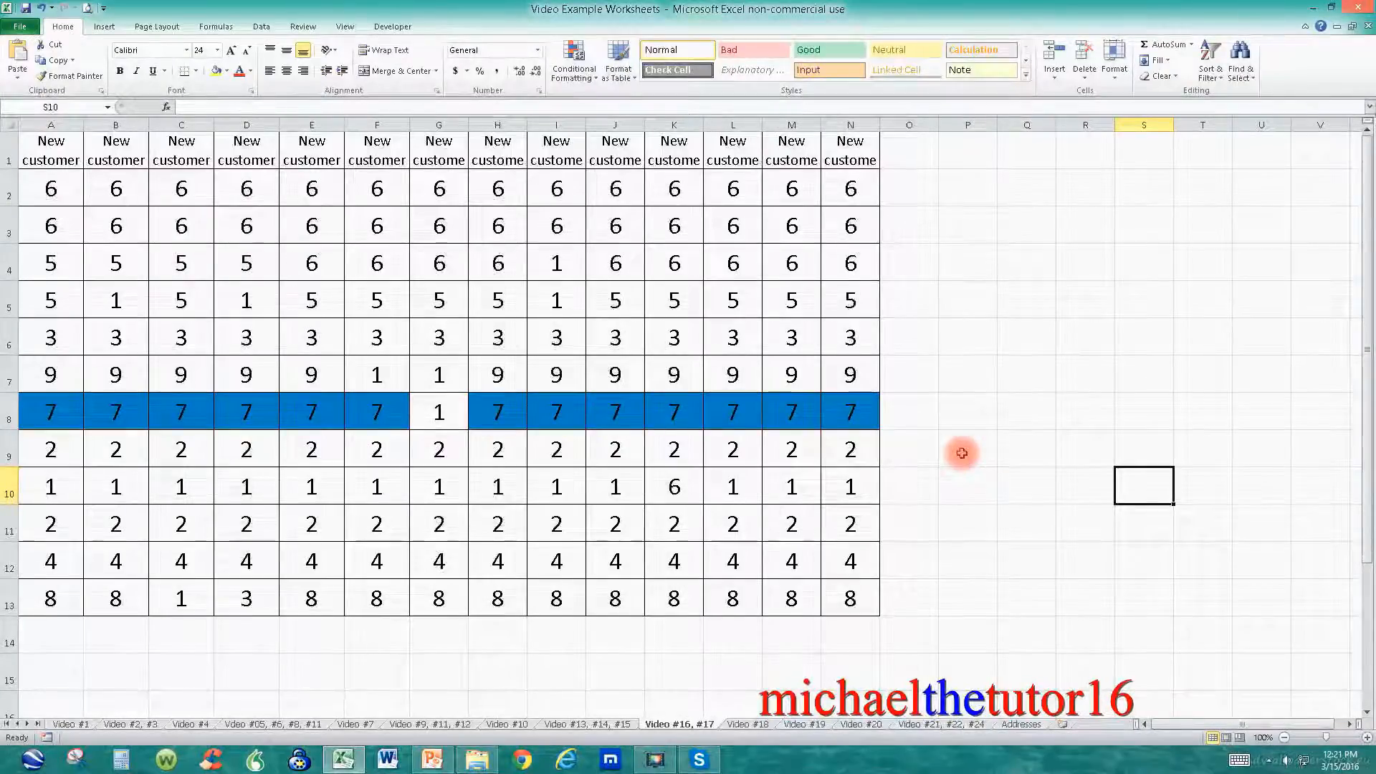
Step: Add another conditional formatting rule for A2:N13 through the Rules Manager, using the type "Format only cells that contain"
left_click_drag(76, 190, 856, 591)
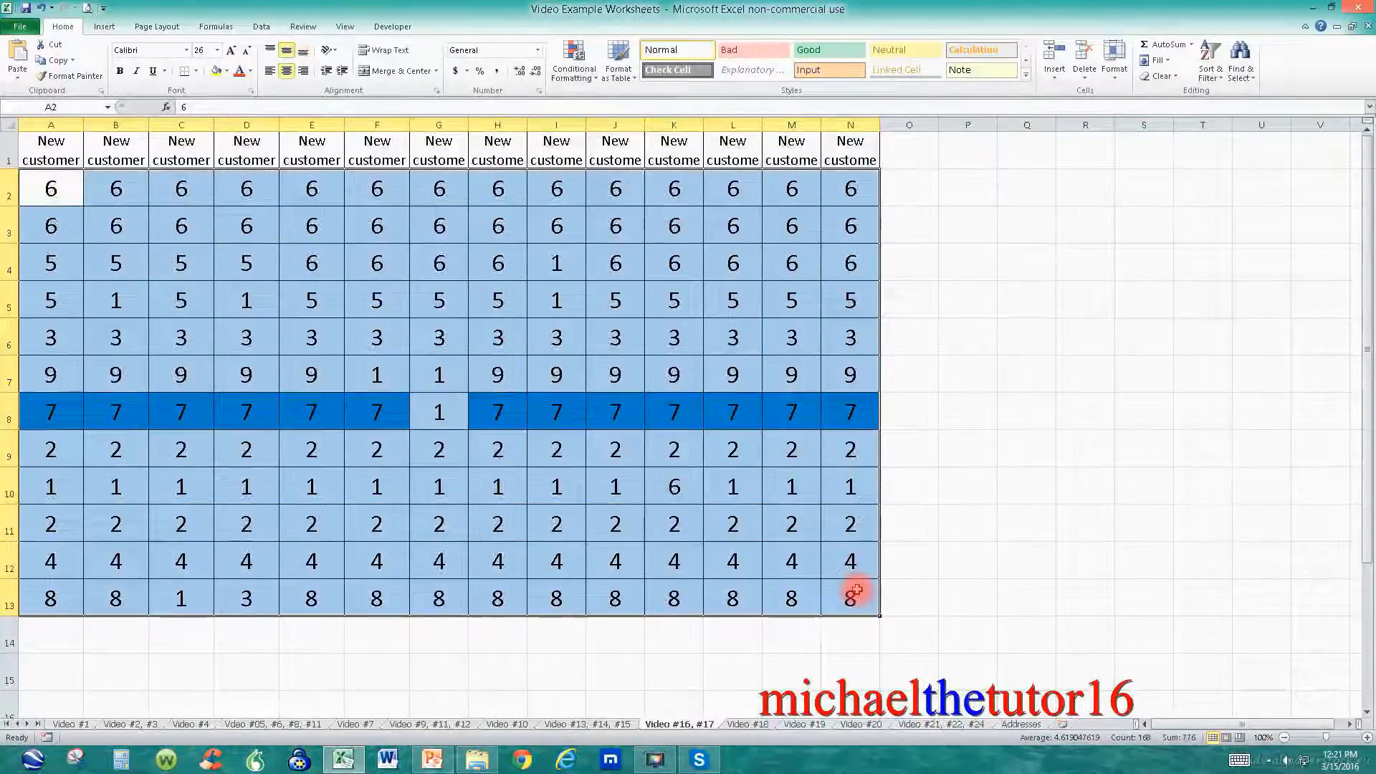
left_click(586, 60)
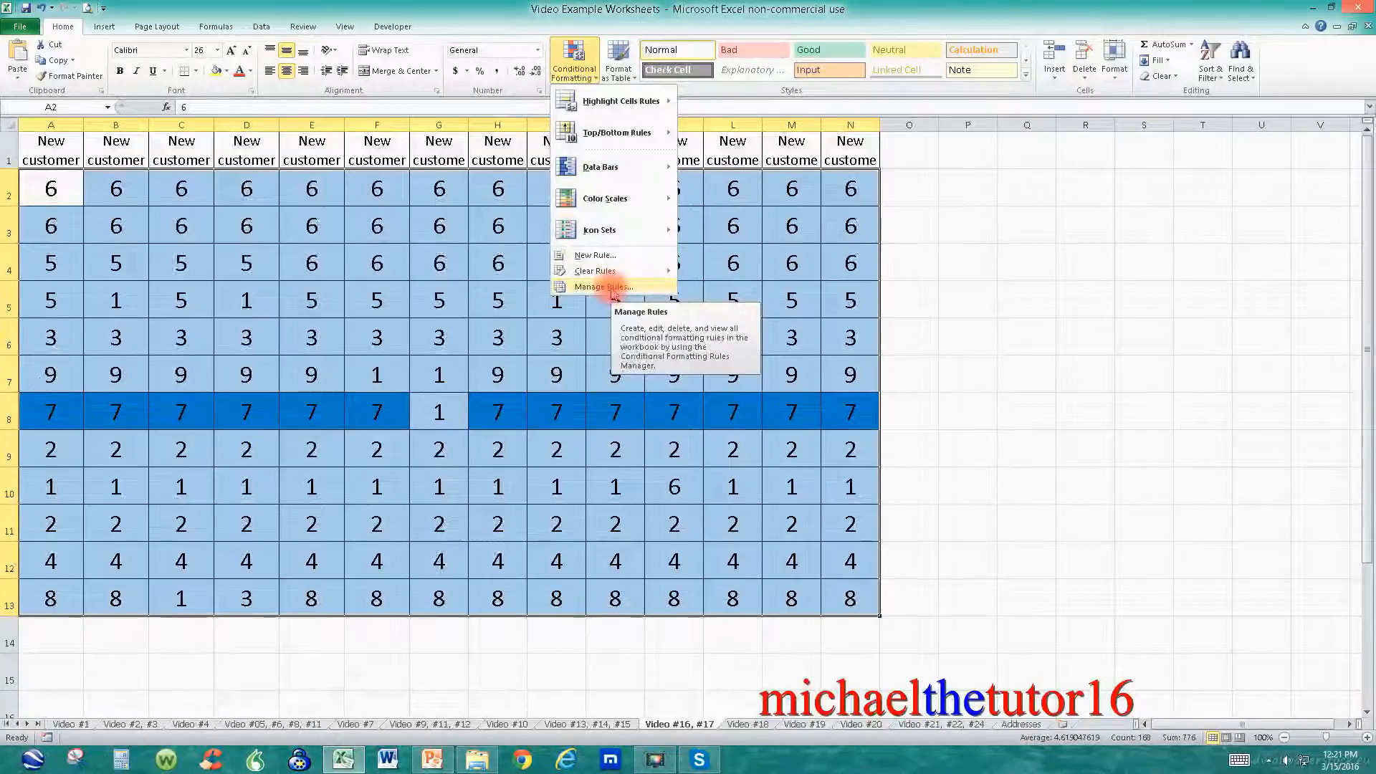
left_click(604, 287)
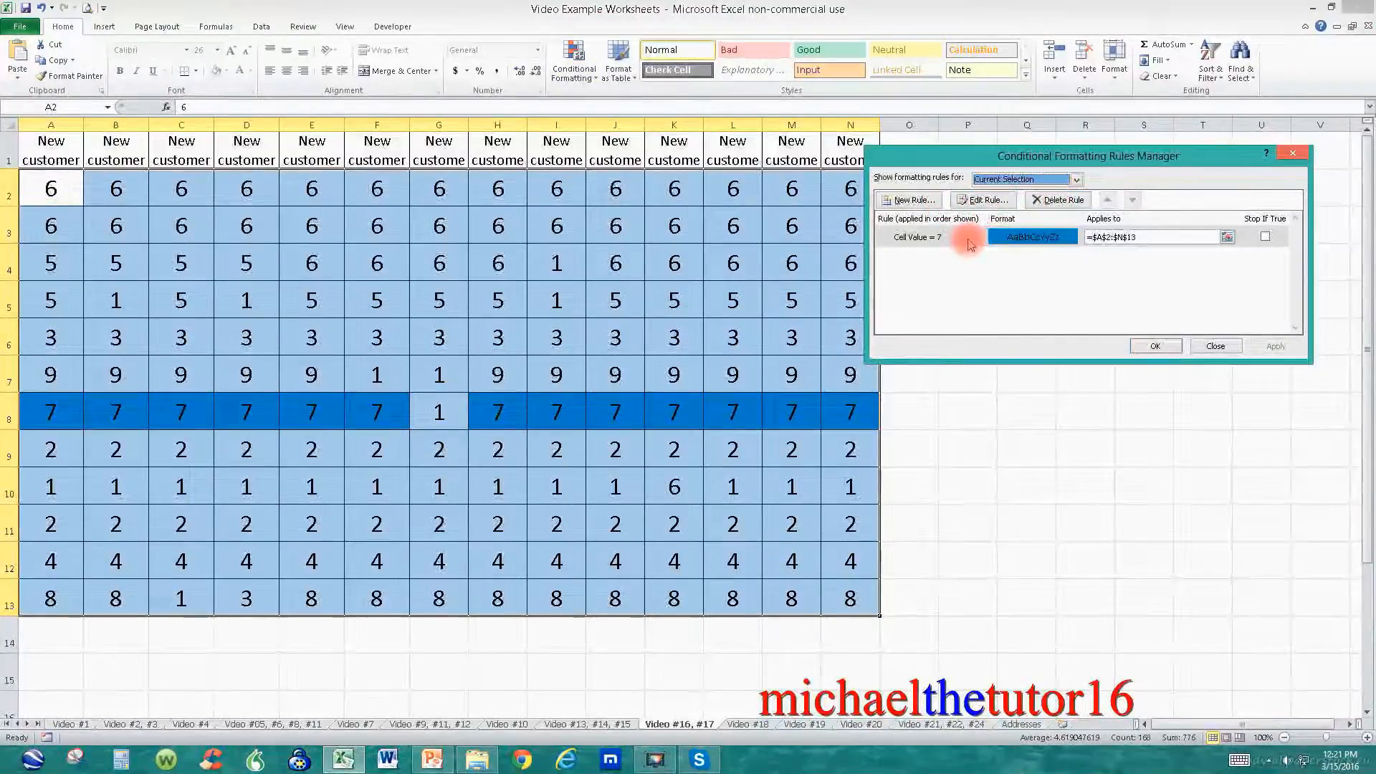
left_click(930, 205)
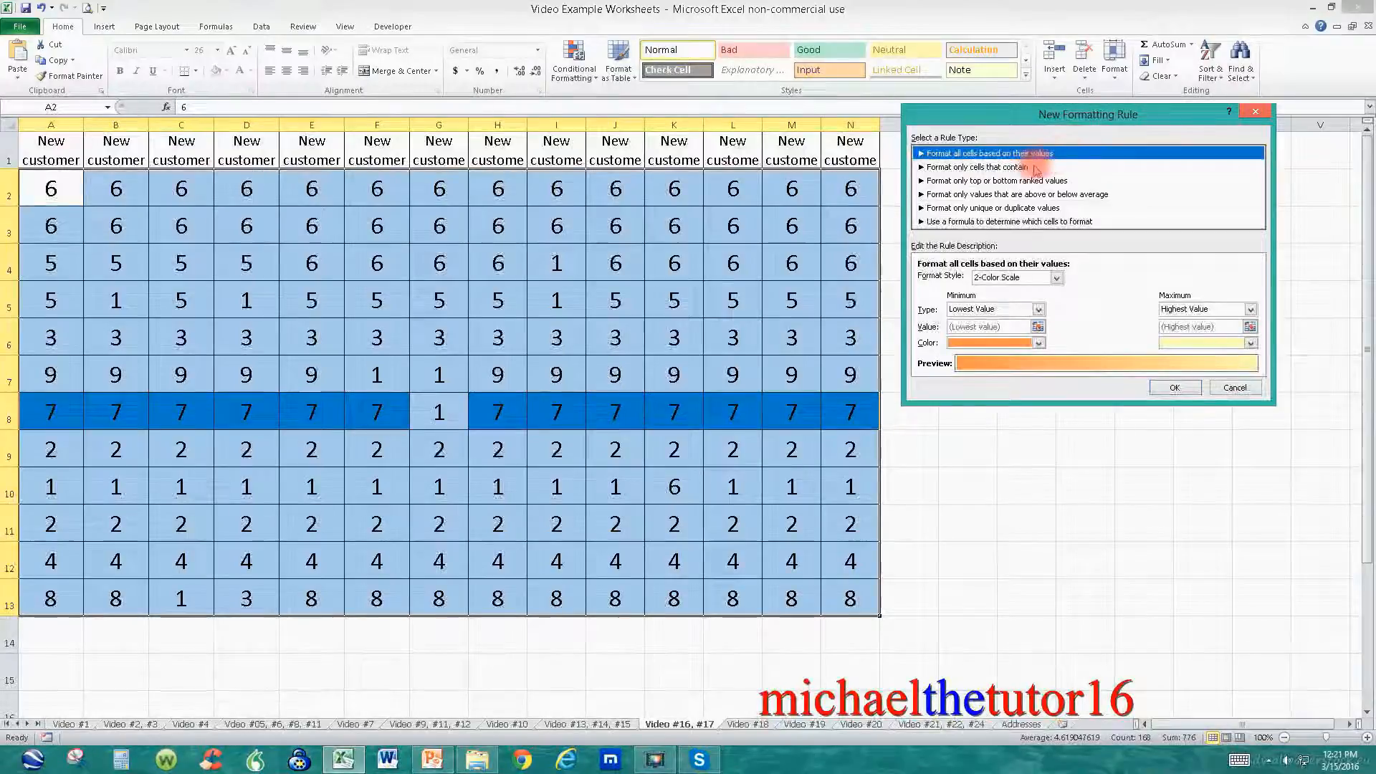
left_click(1032, 166)
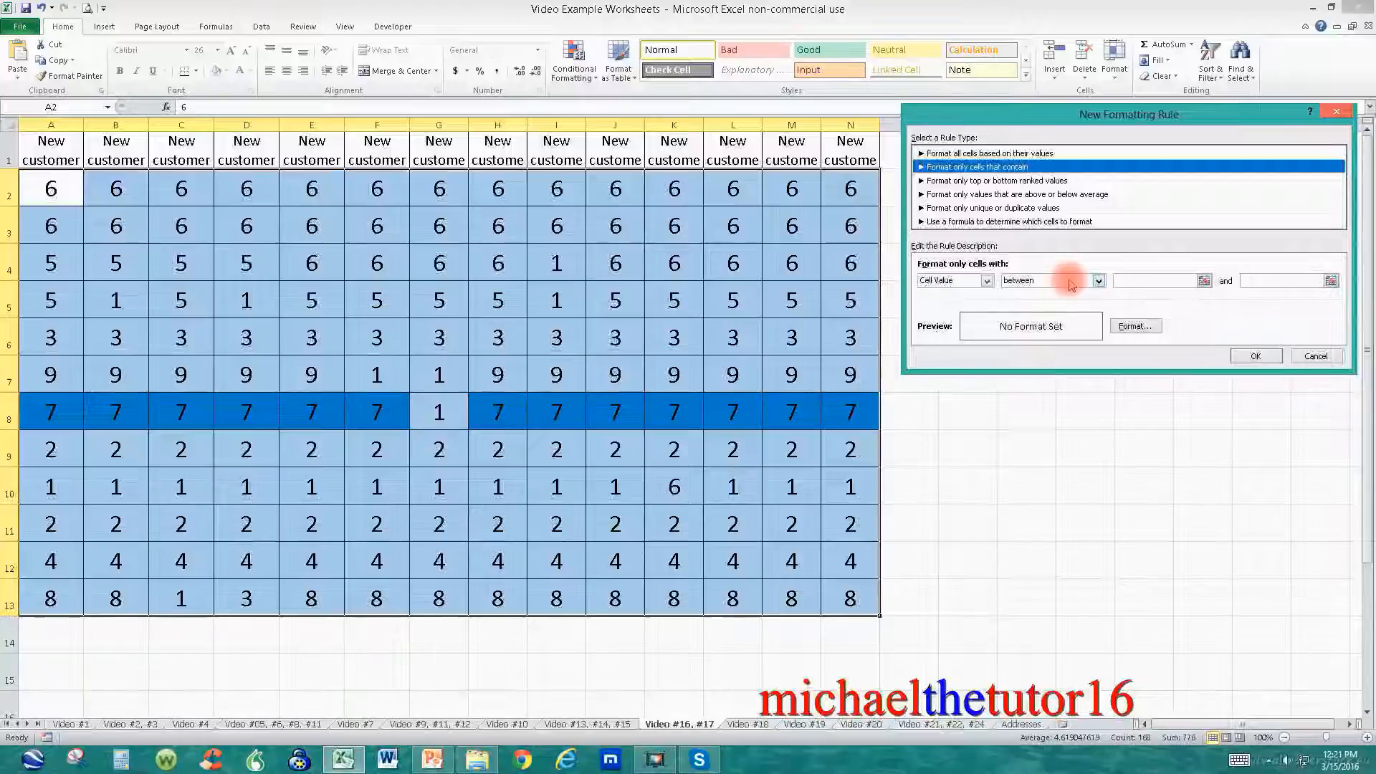
Step: Set the second rule's condition to Cell Value greater than 7
left_click(1096, 280)
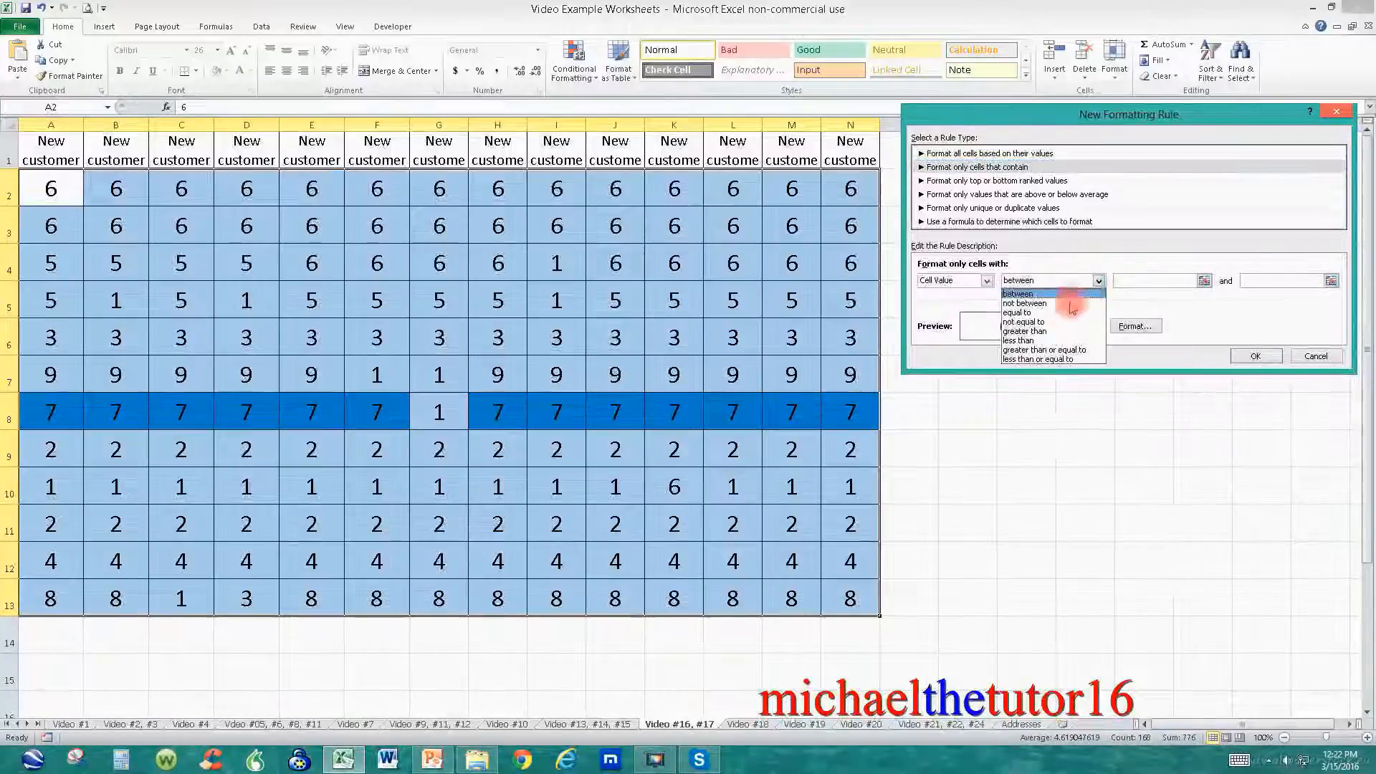
left_click(1038, 333)
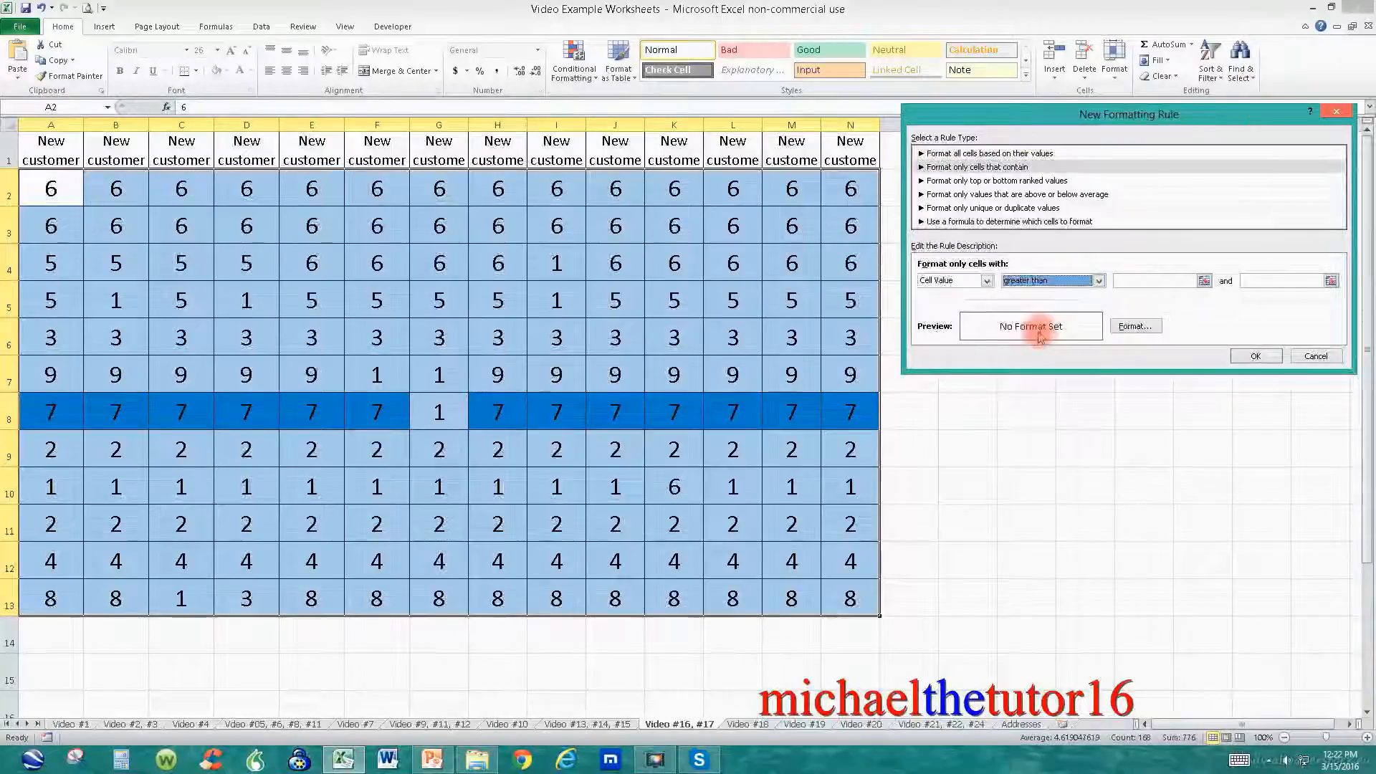
left_click(1142, 280)
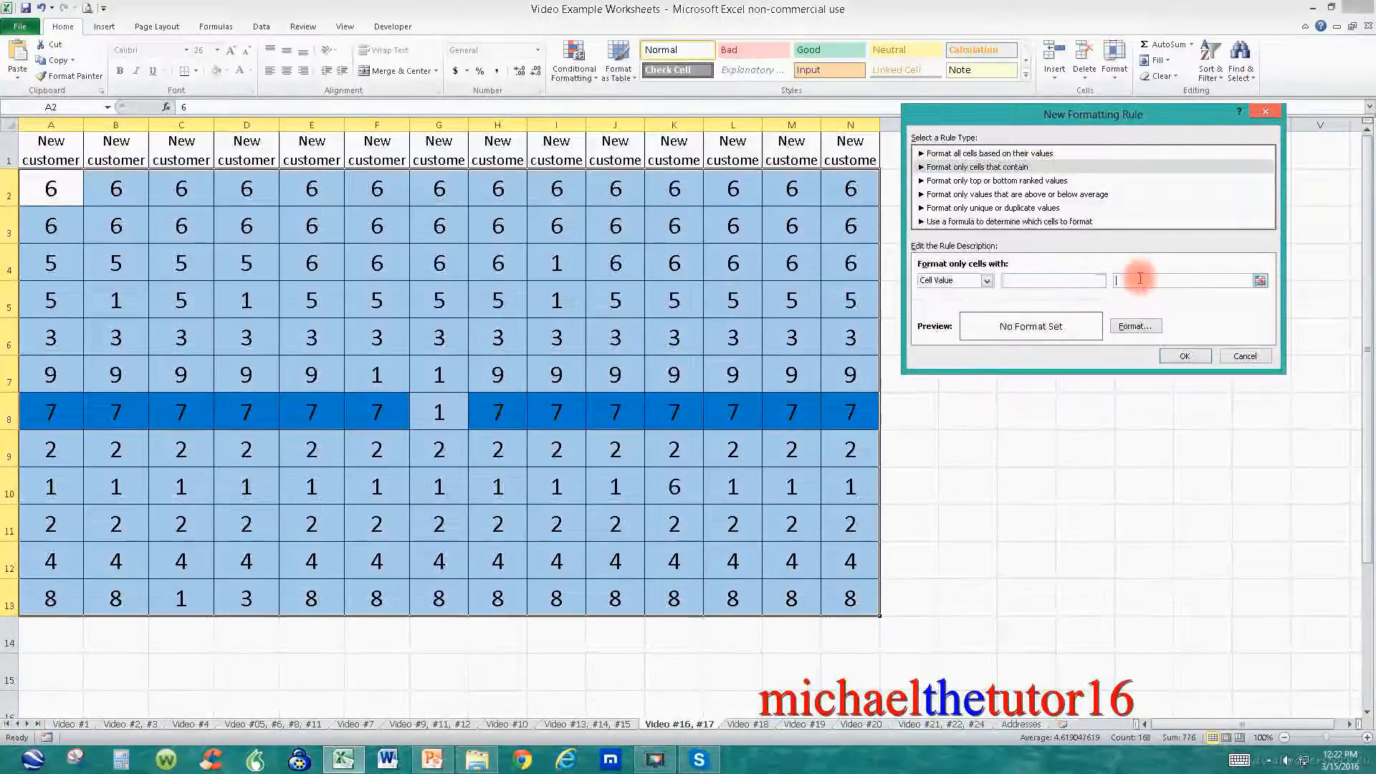
left_click(1239, 760)
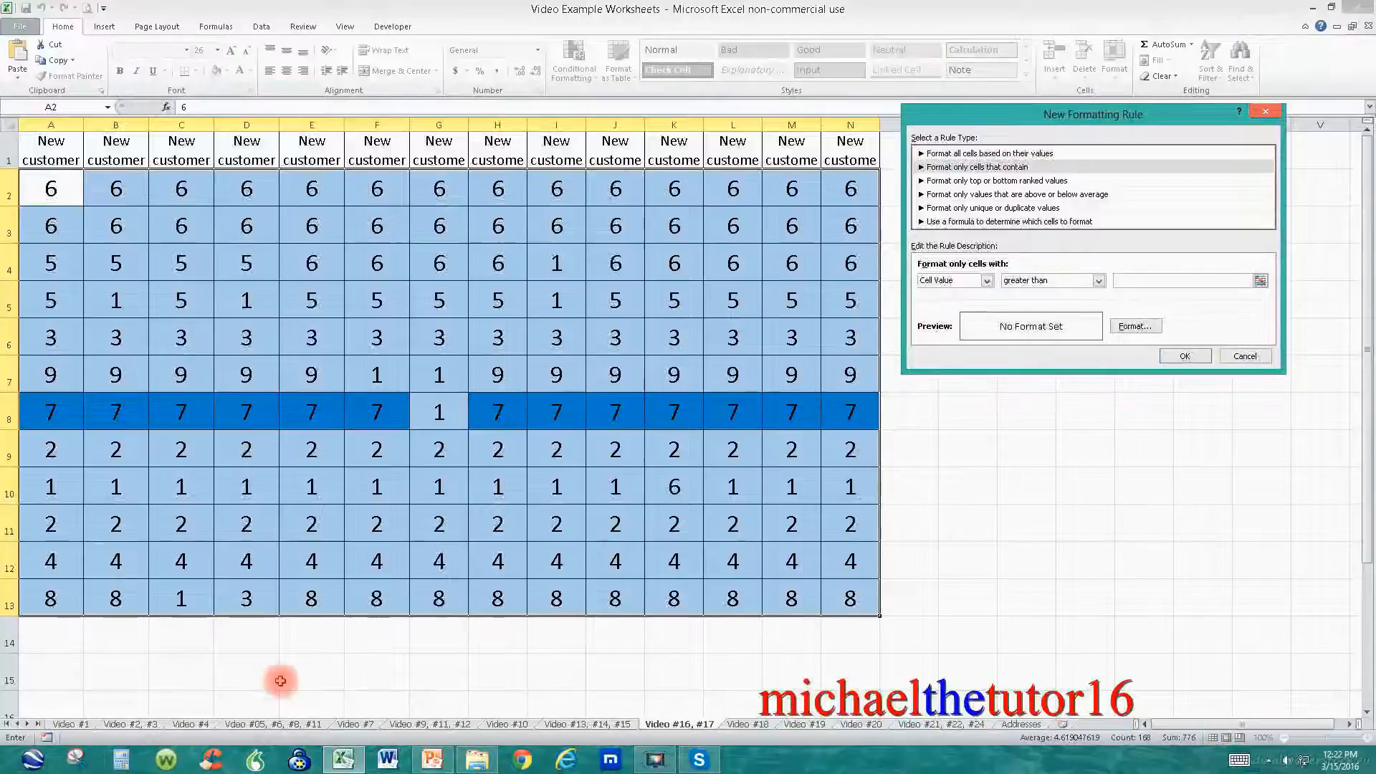
left_click(398, 763)
left_click(801, 706)
left_click(1014, 588)
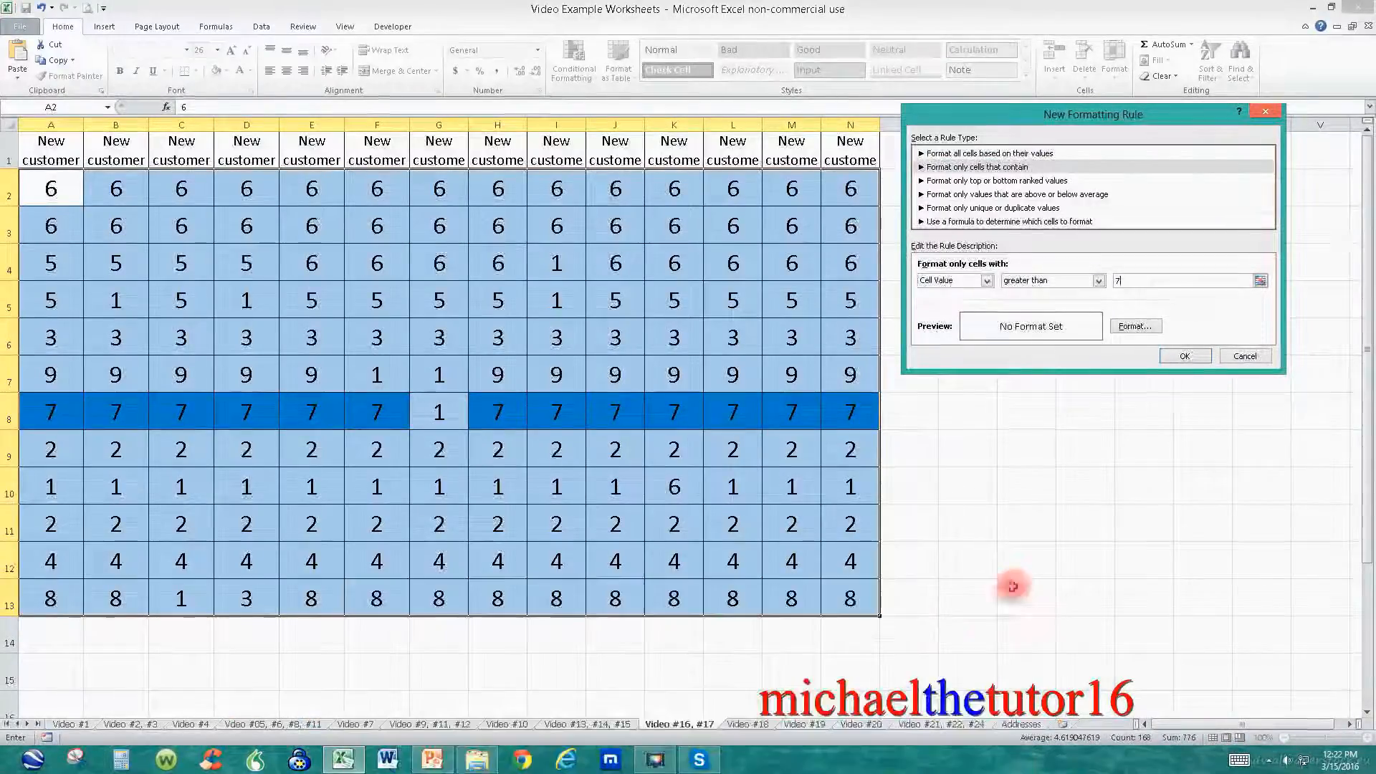
Step: Give the greater-than-7 rule a red background fill and apply the rules to the range
left_click(1139, 327)
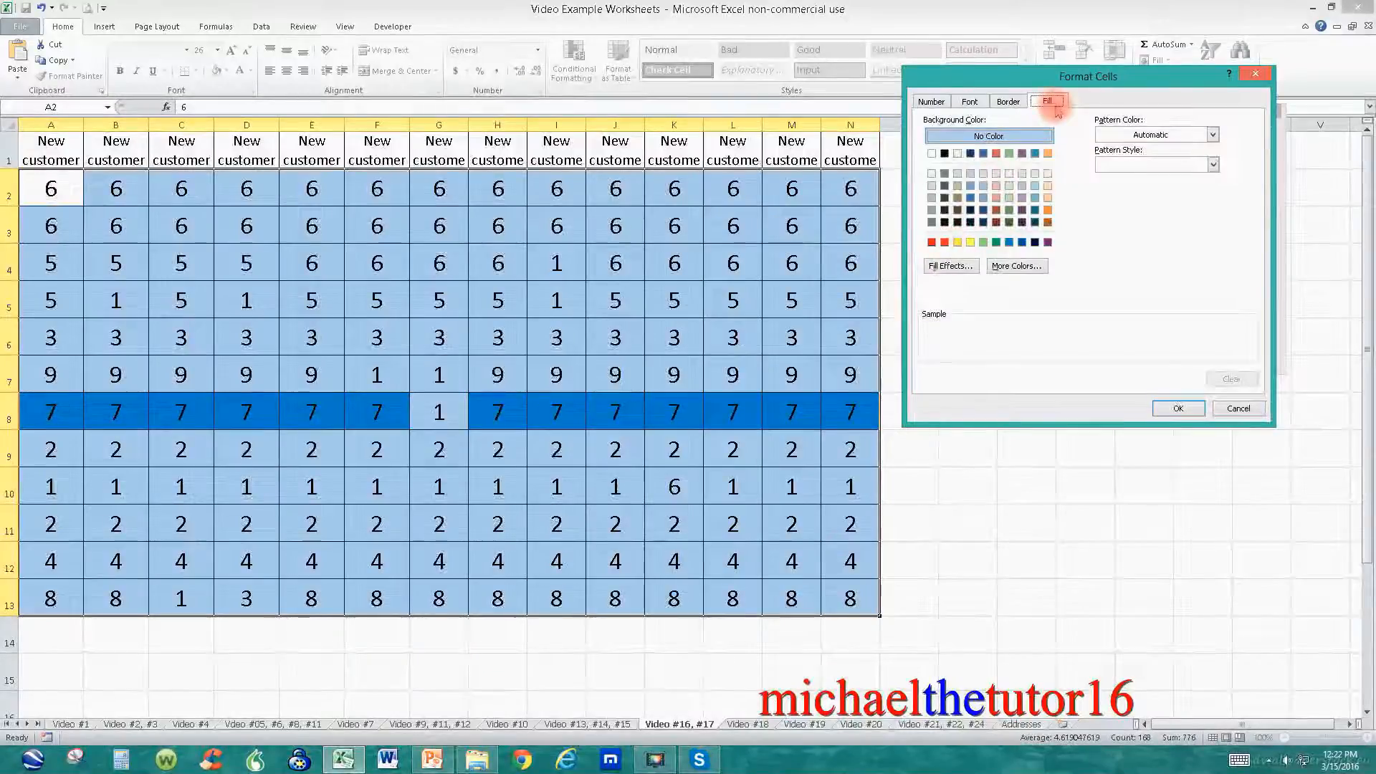
left_click(946, 244)
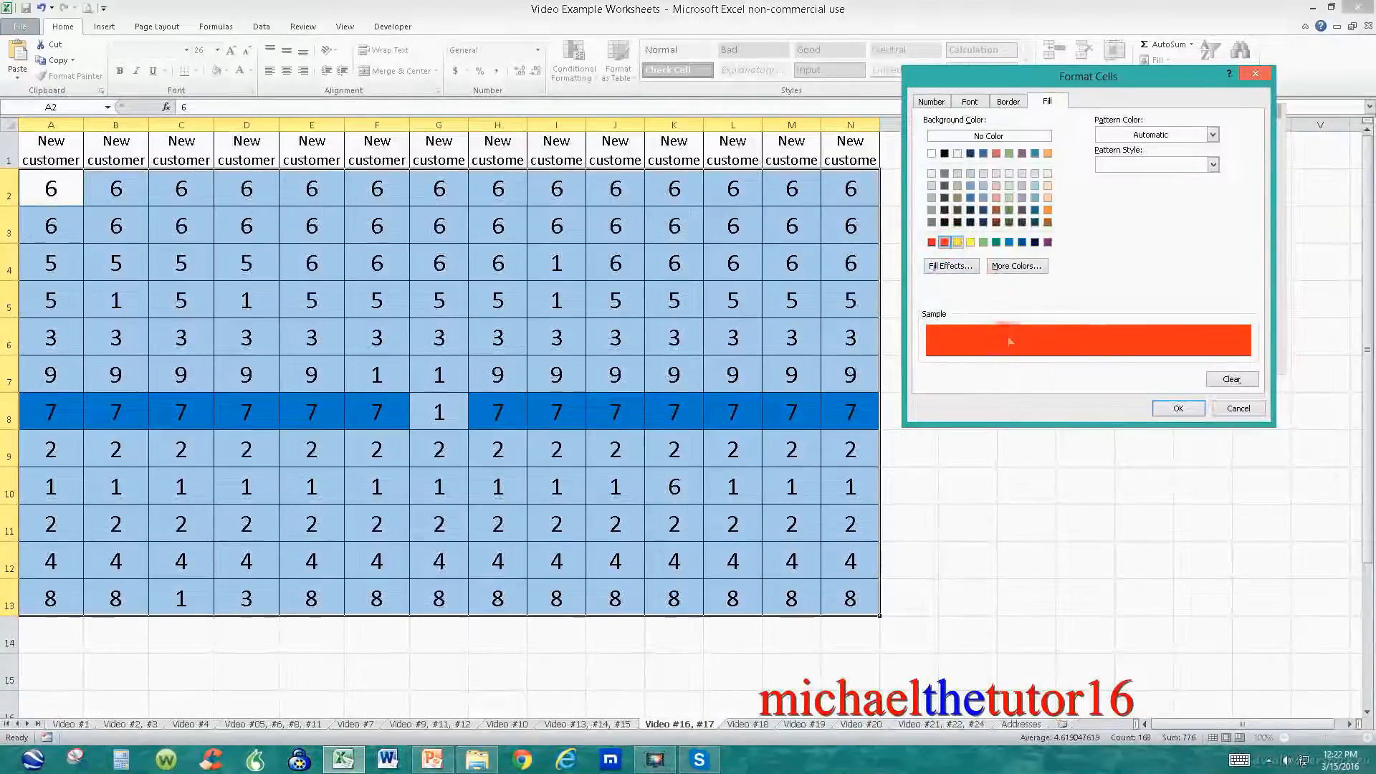
left_click(1179, 408)
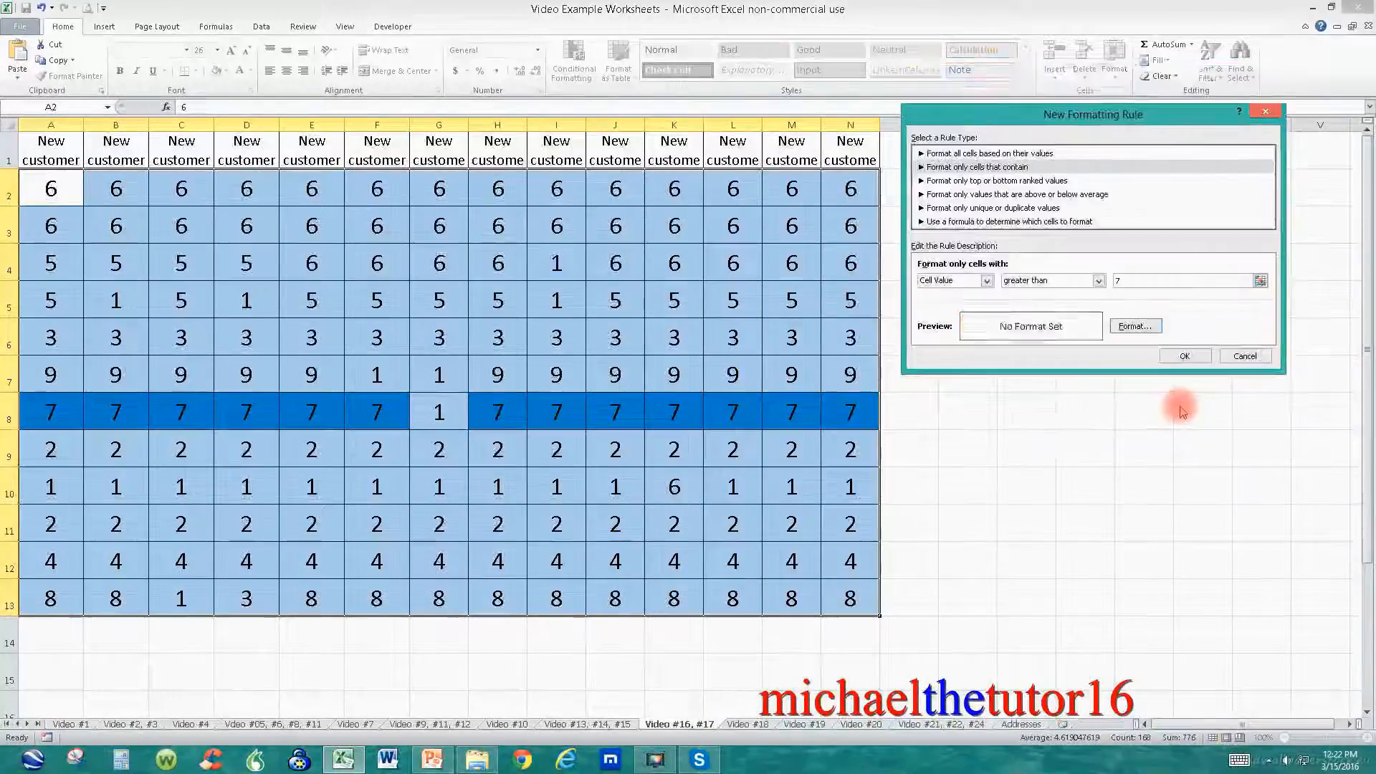
left_click(1184, 356)
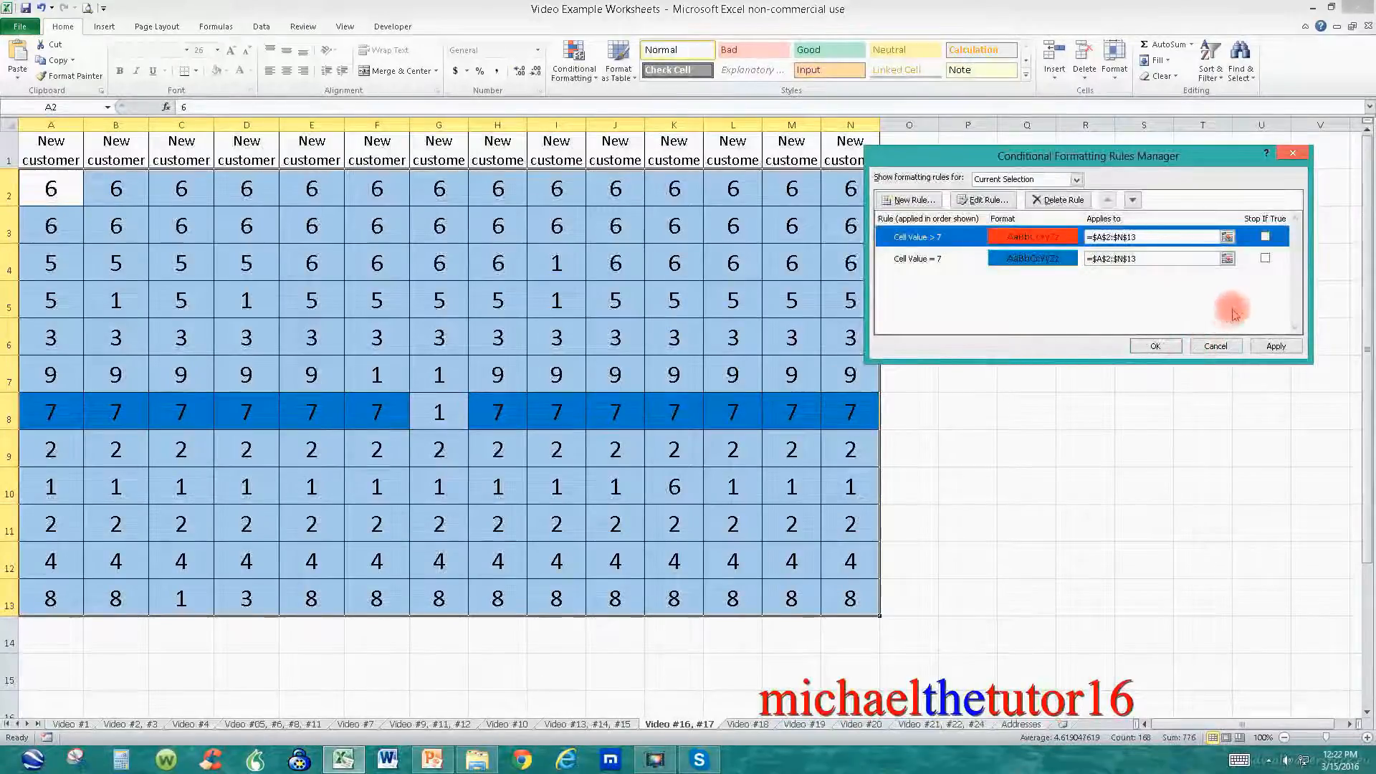
left_click(1275, 347)
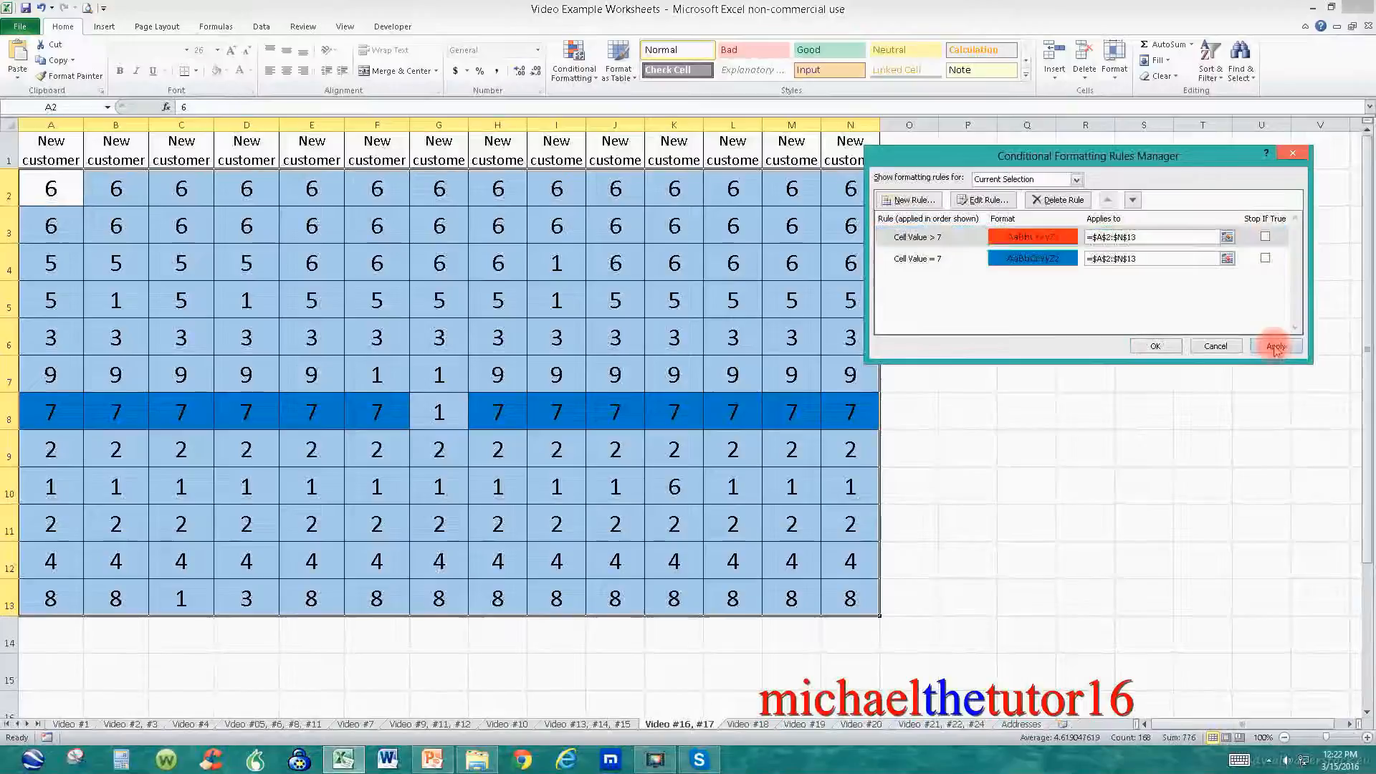
left_click(1172, 345)
left_click(1132, 410)
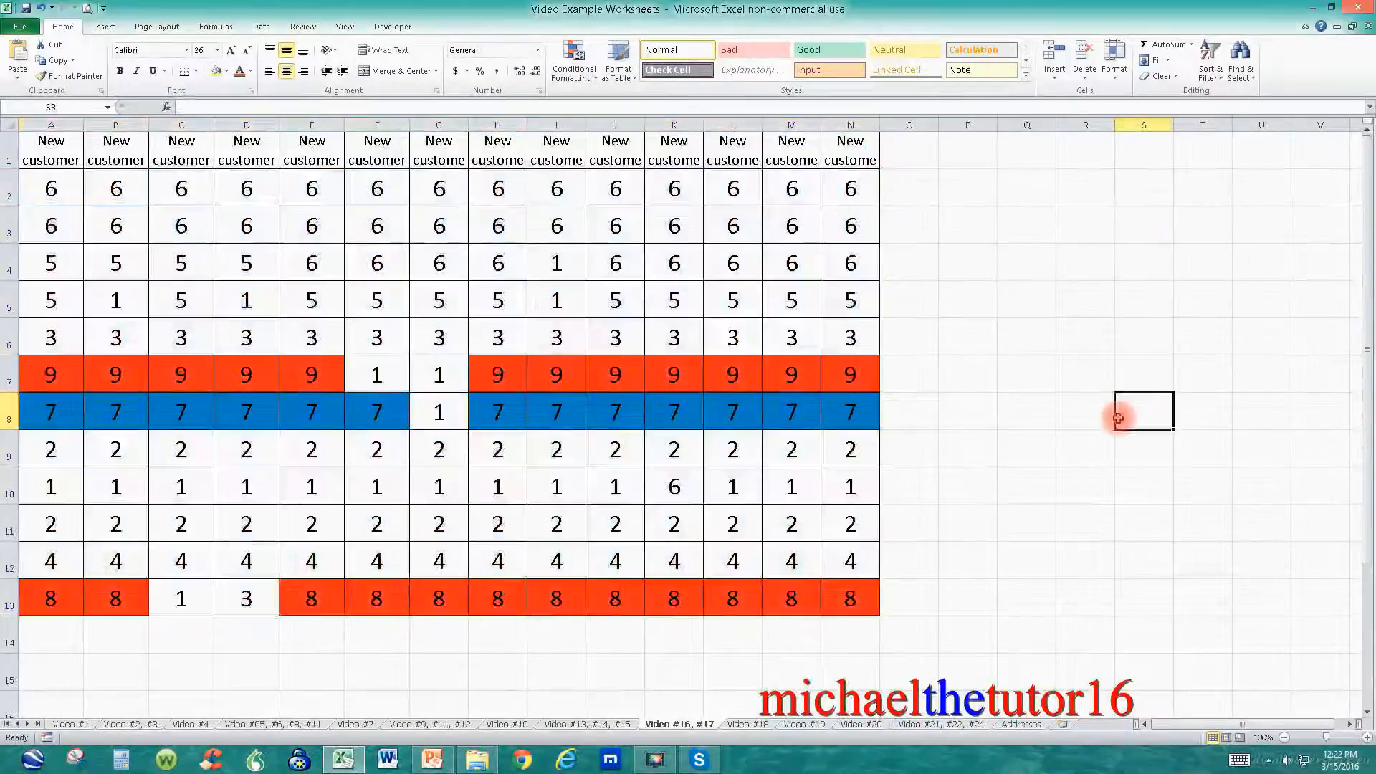